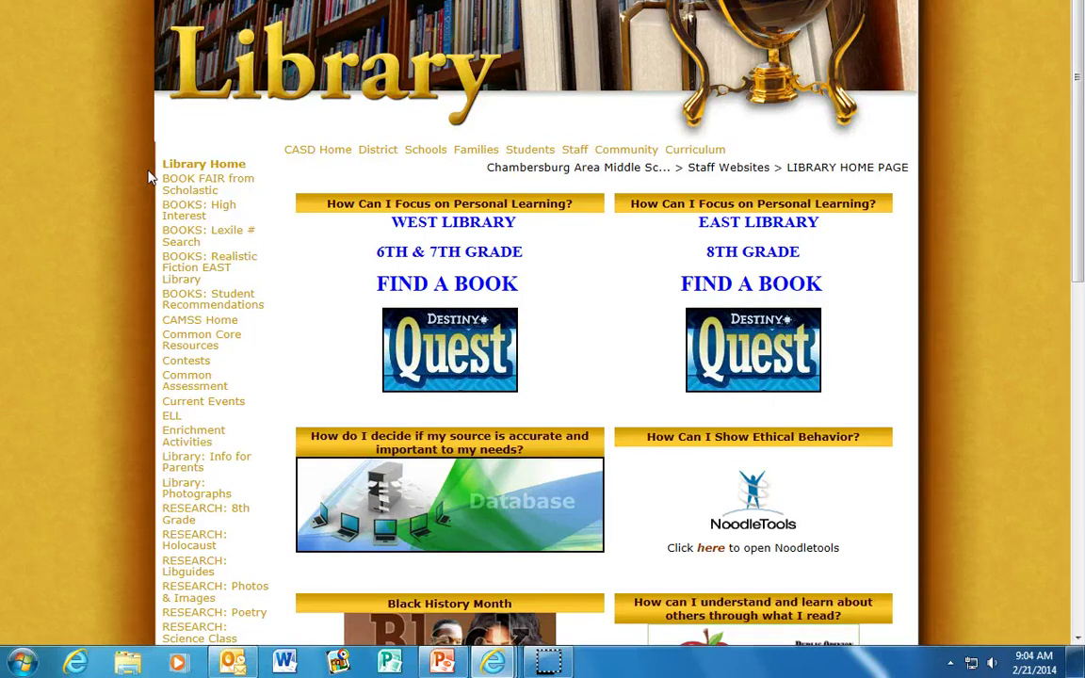
Create a desktop shortcut for Microsoft PowerPoint 2010 from the Start menu's Microsoft Office folder
{"action": "left_click", "coordinate": [29, 664]}
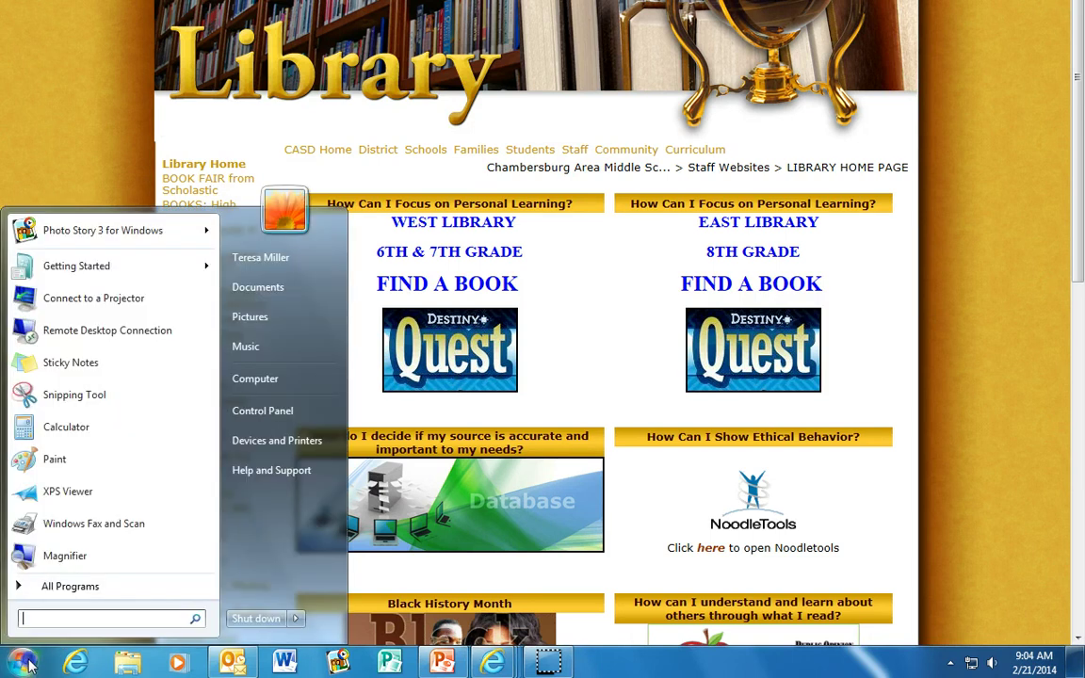
{"action": "left_click", "coordinate": [76, 586]}
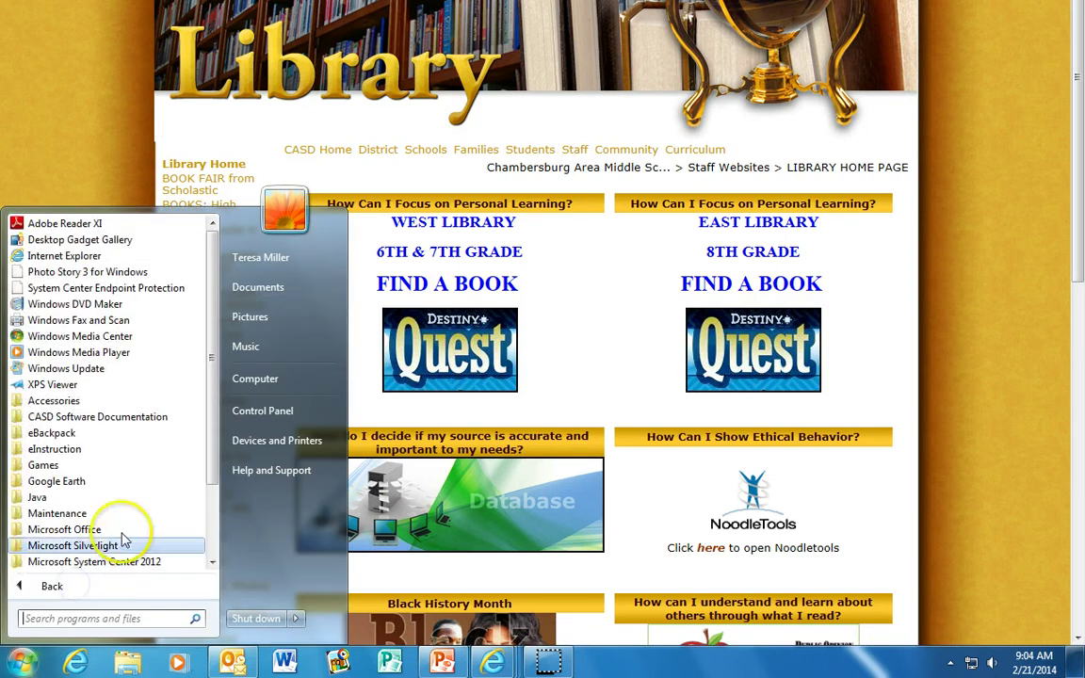
{"action": "left_click", "coordinate": [98, 530]}
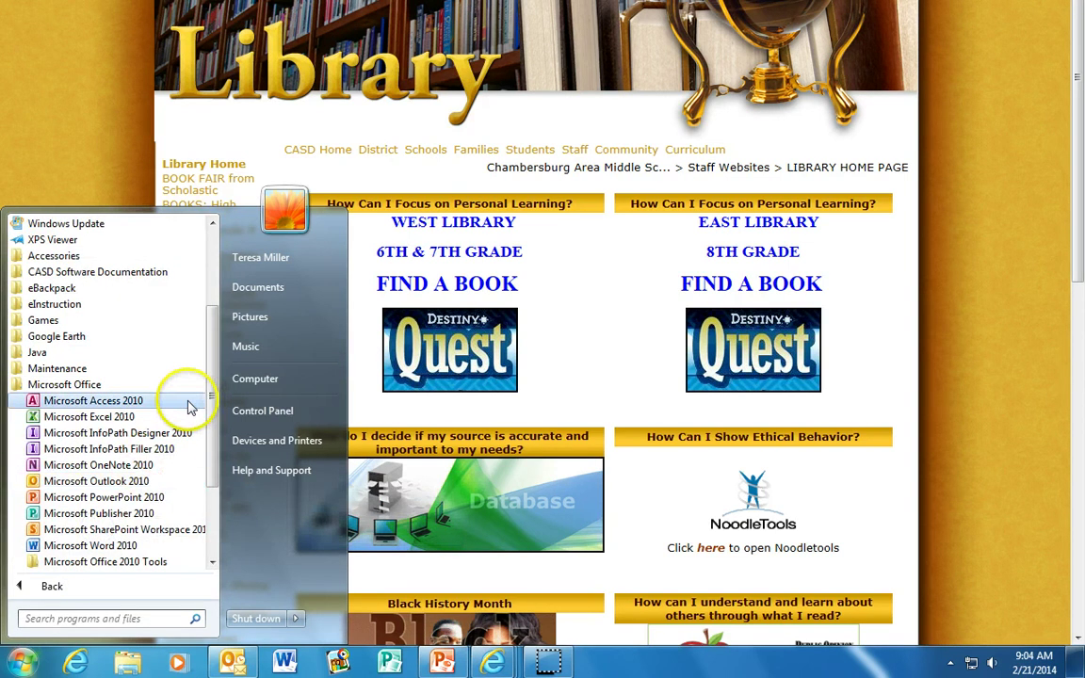
{"action": "right_click", "coordinate": [148, 504]}
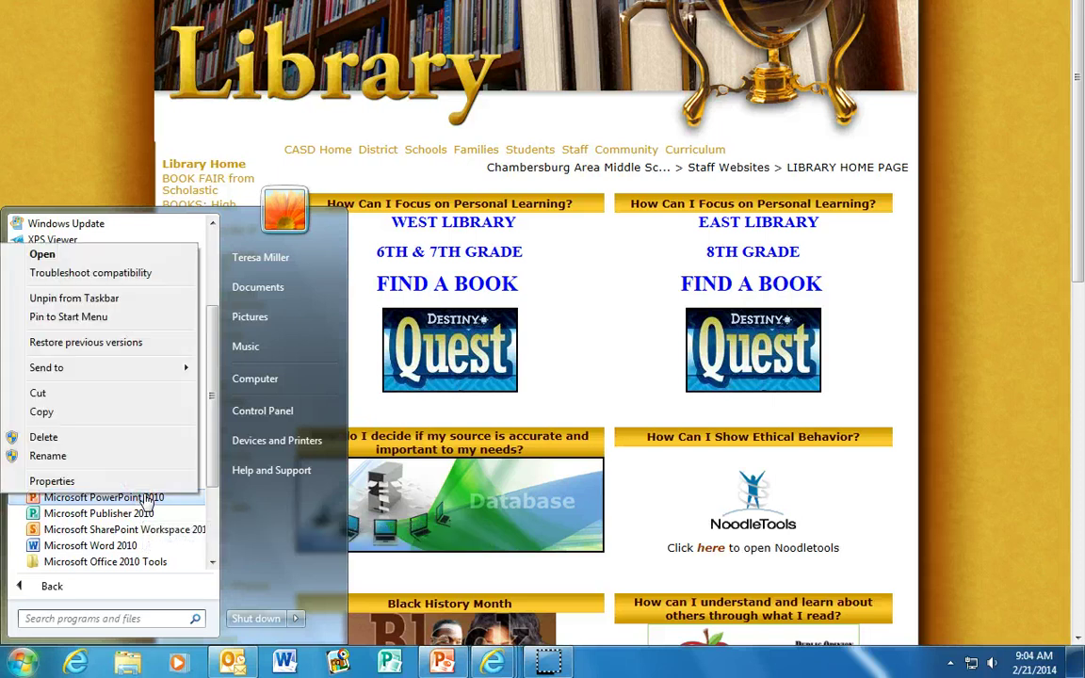
{"action": "mouse_move", "coordinate": [135, 374]}
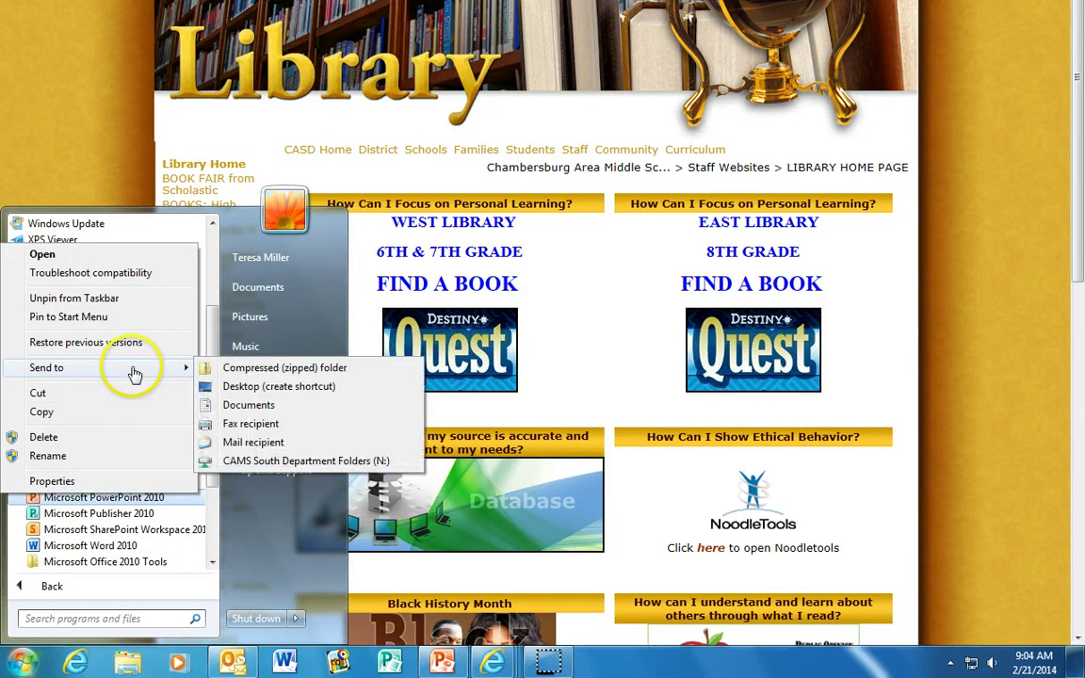
{"action": "left_click", "coordinate": [252, 388]}
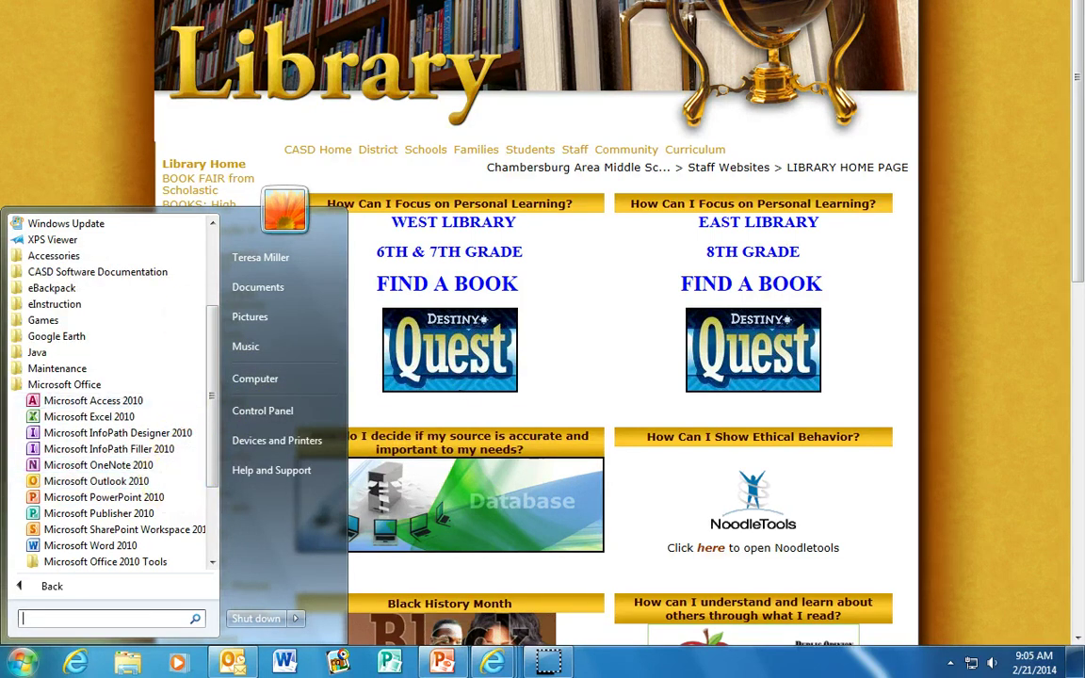
{"action": "key", "text": "super+d"}
{"action": "left_click", "coordinate": [33, 586]}
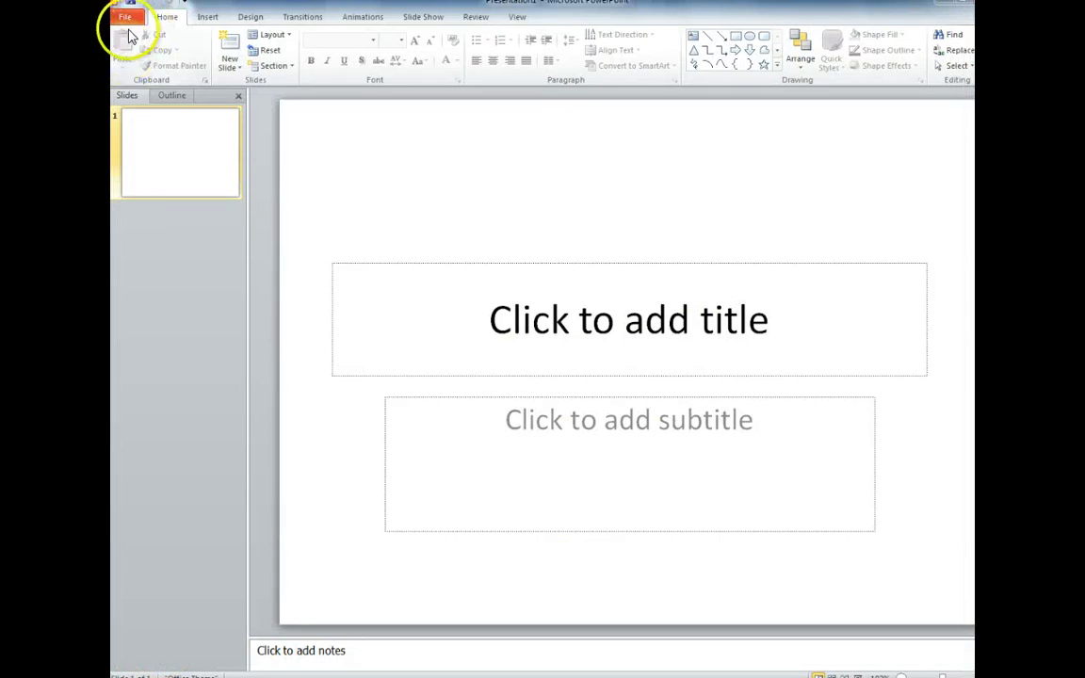
Preview several Design themes, then apply the light-blue theme with bold uppercase title
{"action": "left_click", "coordinate": [251, 18]}
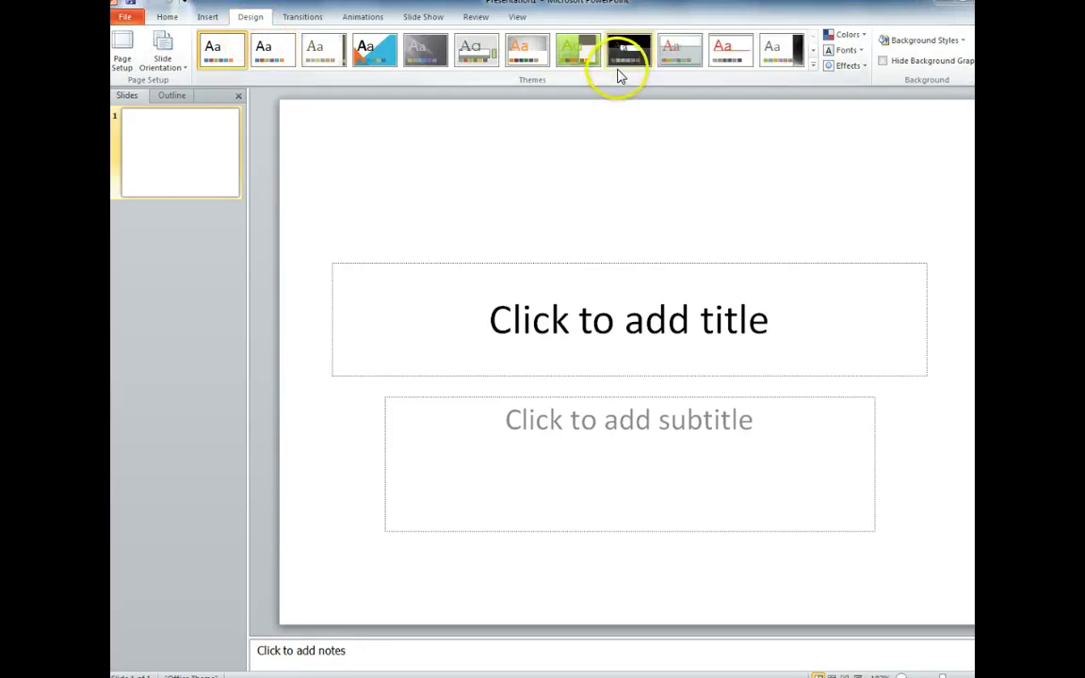
{"action": "left_click", "coordinate": [634, 64]}
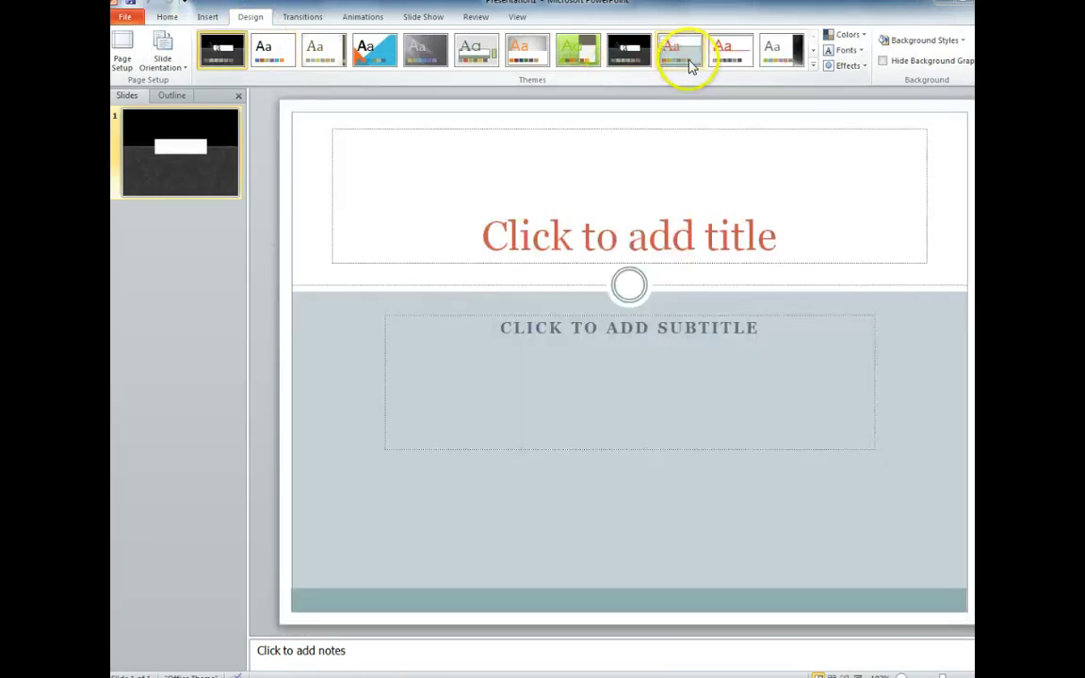
{"action": "left_click", "coordinate": [684, 56]}
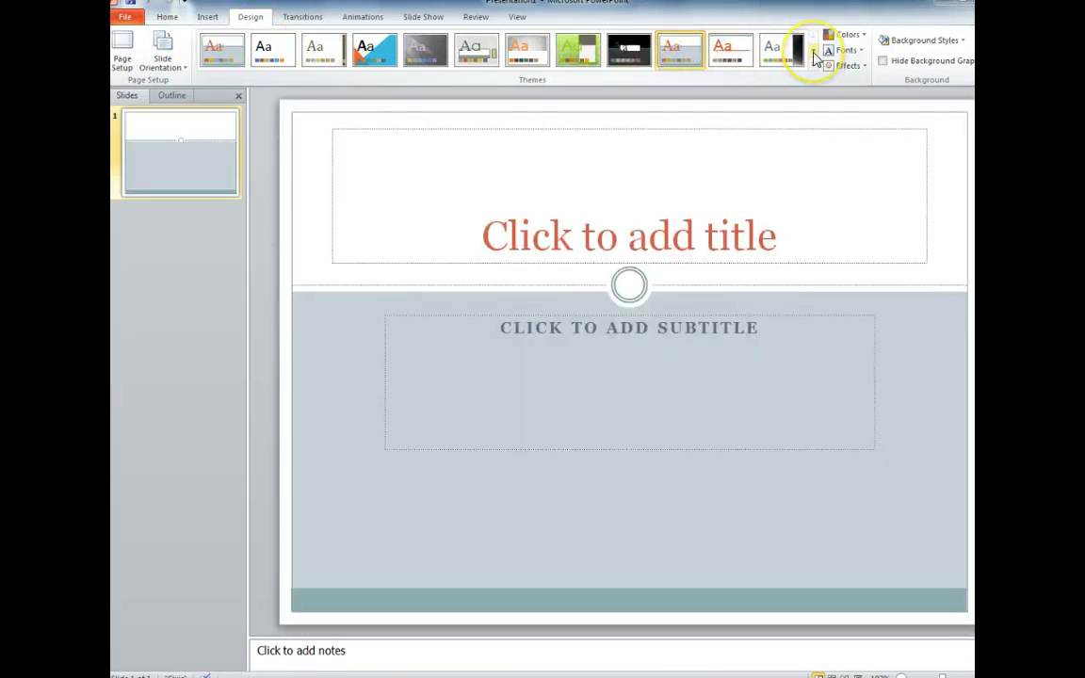
{"action": "left_click", "coordinate": [815, 54]}
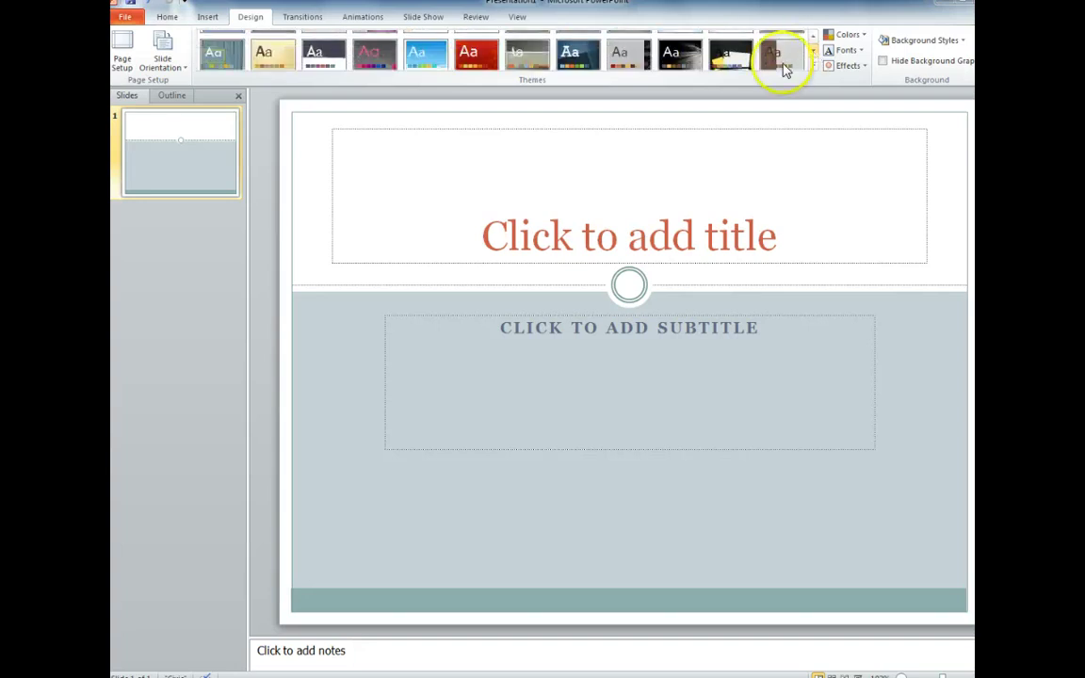
{"action": "left_click", "coordinate": [569, 54]}
{"action": "left_click", "coordinate": [476, 54]}
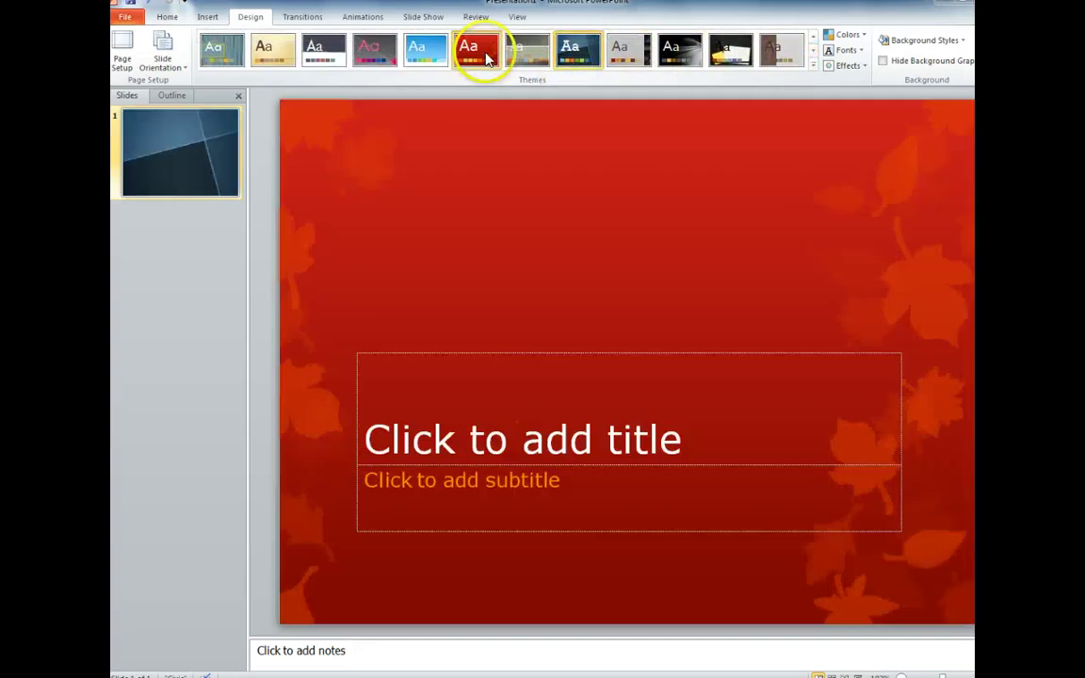
{"action": "left_click", "coordinate": [815, 55]}
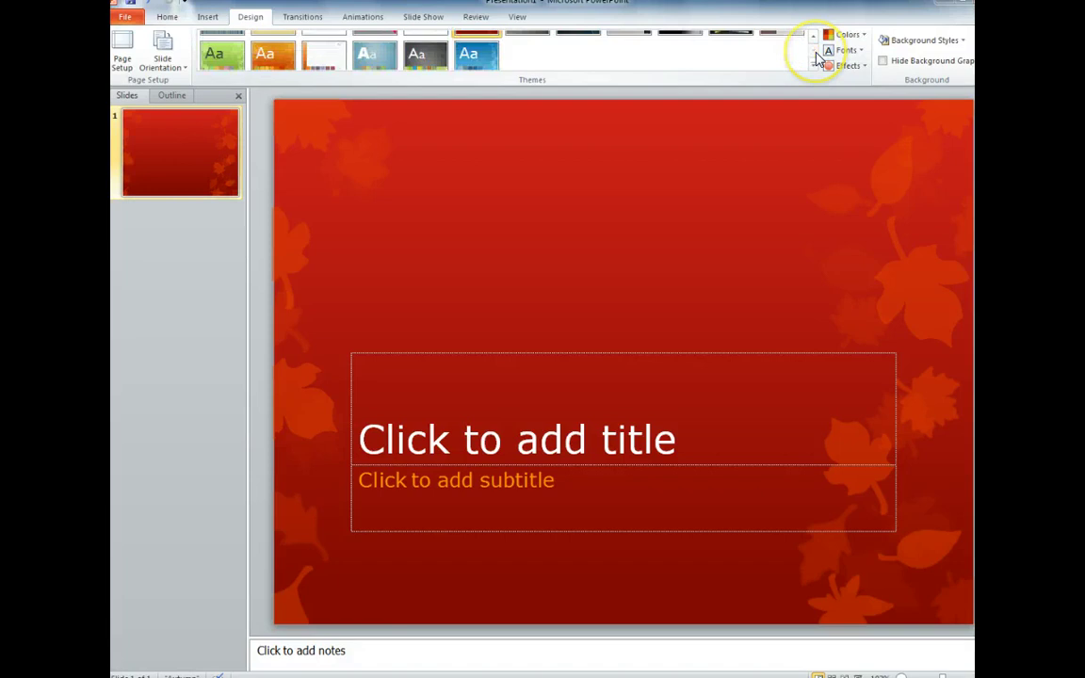
{"action": "left_click", "coordinate": [485, 57]}
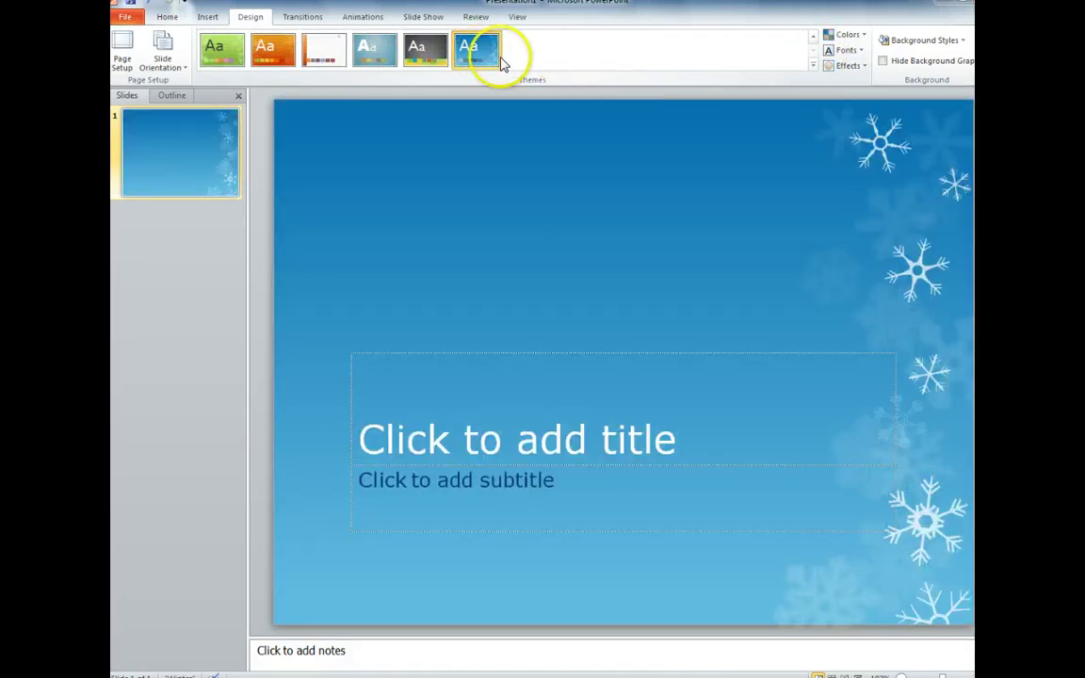
{"action": "left_click", "coordinate": [377, 53]}
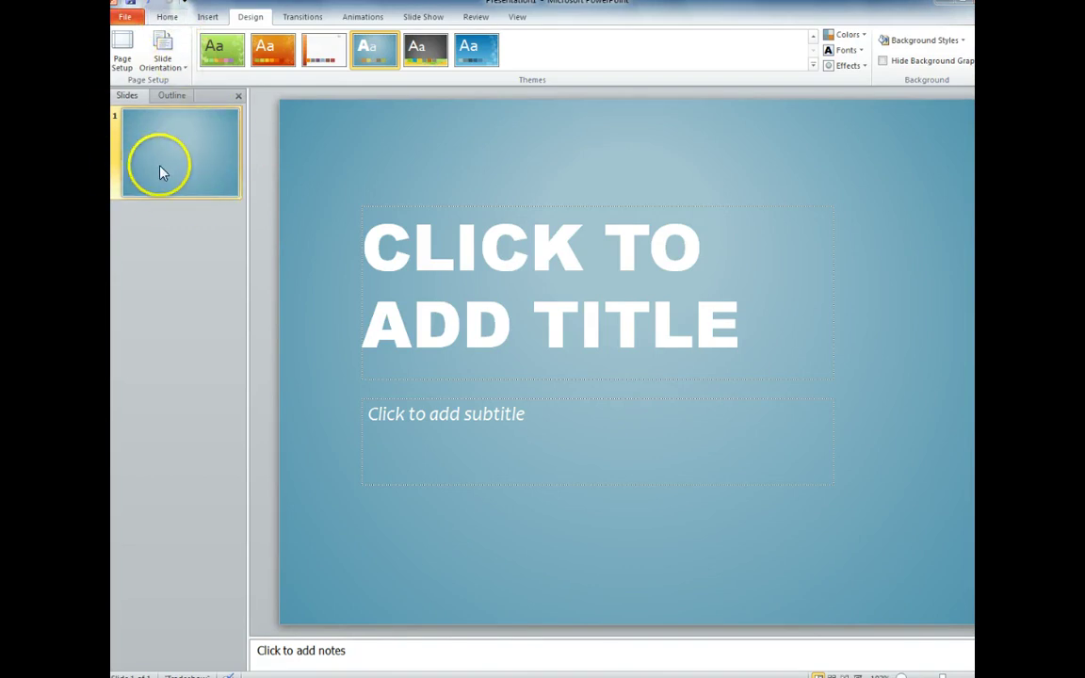
Browse the New Slide layouts without adding a slide, then place the cursor in the title placeholder
{"action": "left_click", "coordinate": [166, 17]}
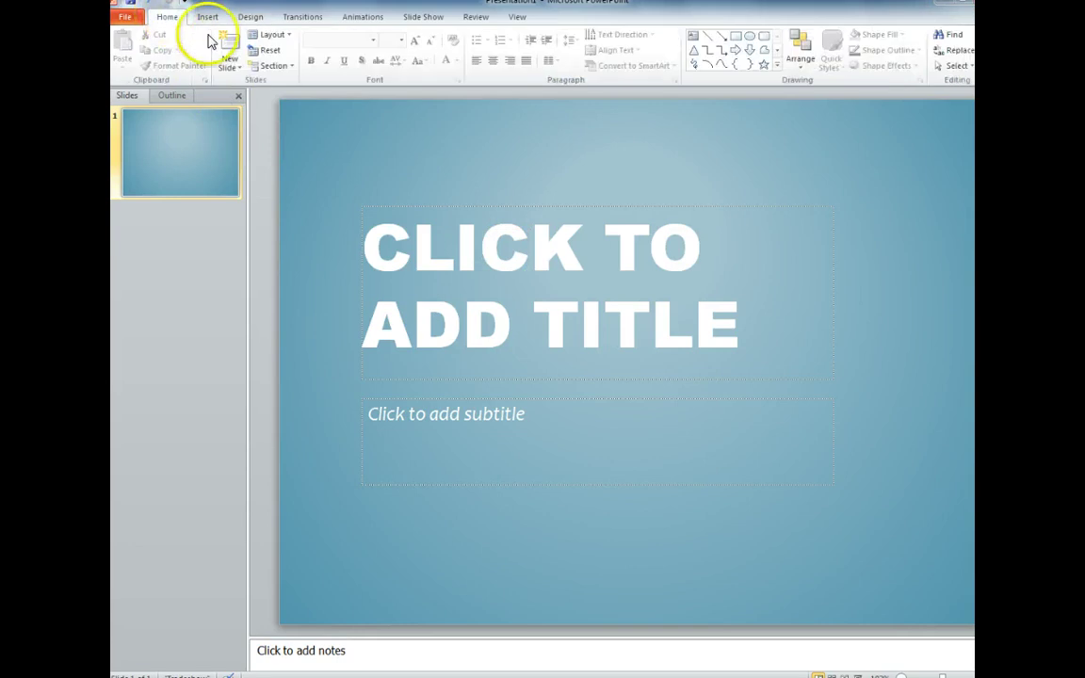
{"action": "left_click", "coordinate": [242, 75]}
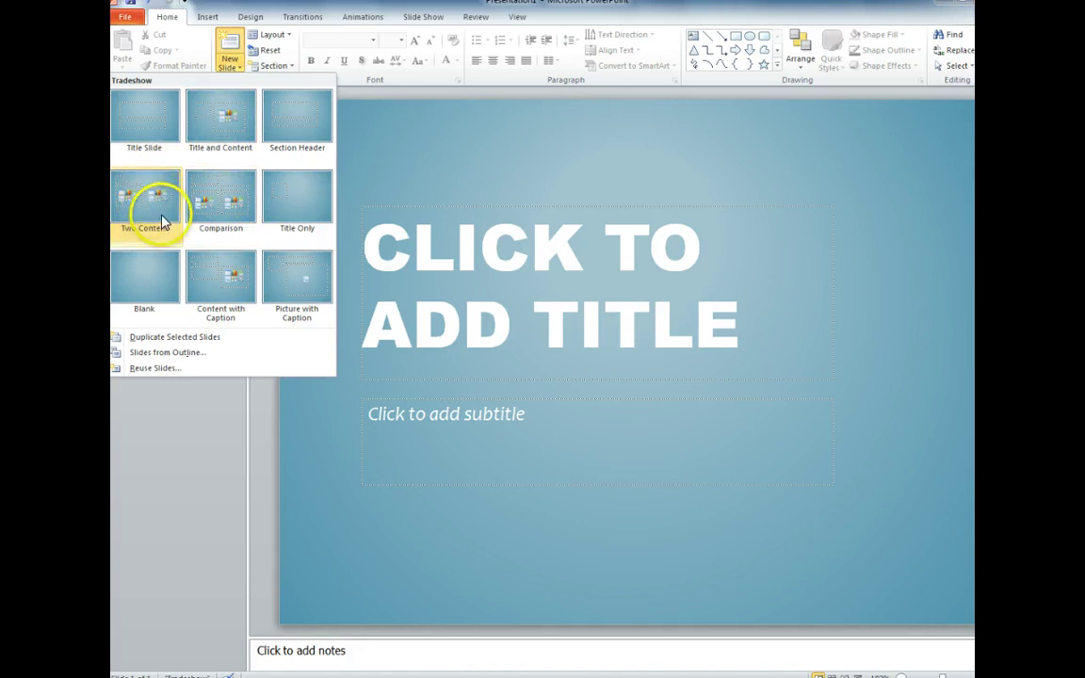
{"action": "left_click", "coordinate": [206, 440]}
{"action": "left_click", "coordinate": [558, 279]}
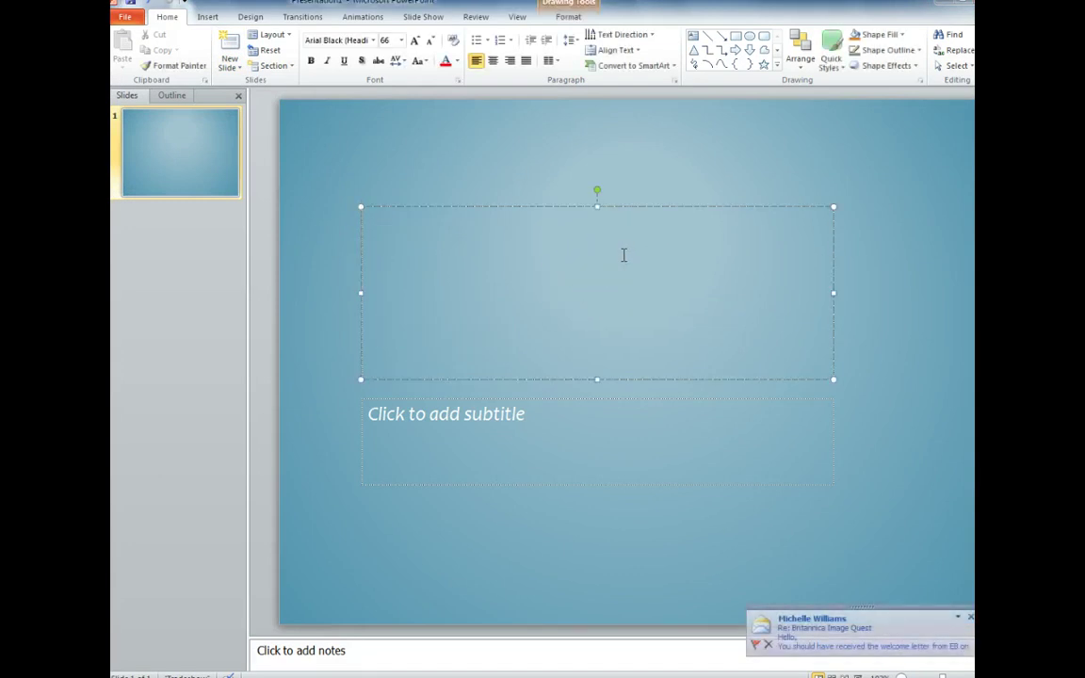
Type the title 'CRESTED BLACK MACAQUE' and move its box toward the slide top
{"action": "type", "text": "CRESTED "}
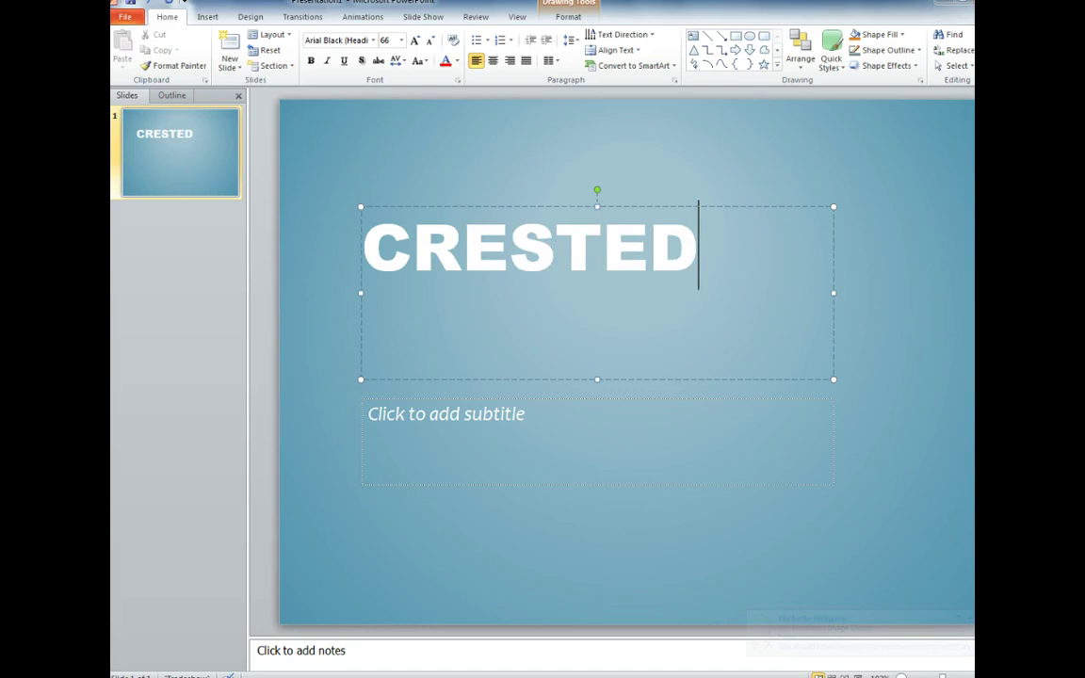
{"action": "type", "text": "BLACK "}
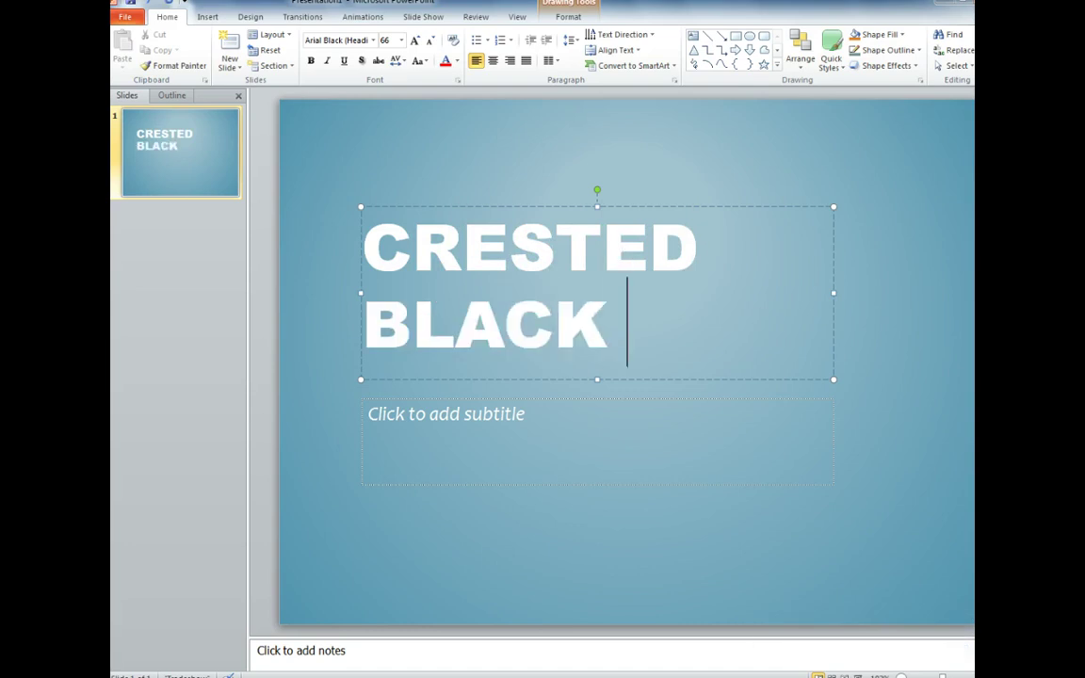
{"action": "type", "text": "MAC"}
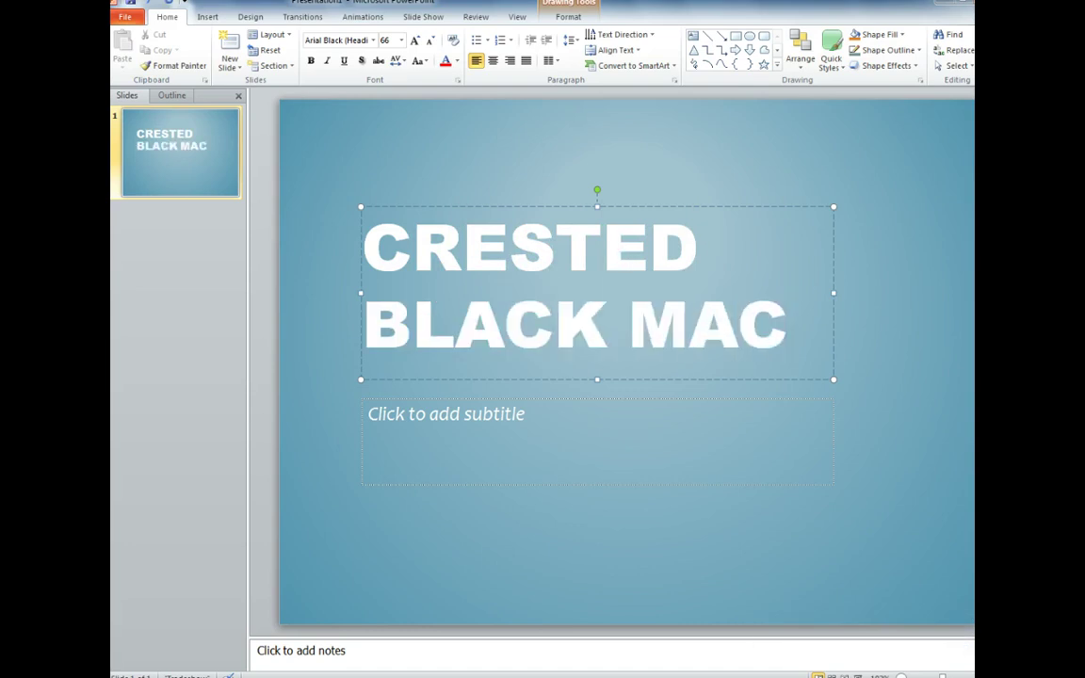
{"action": "type", "text": "AQUE"}
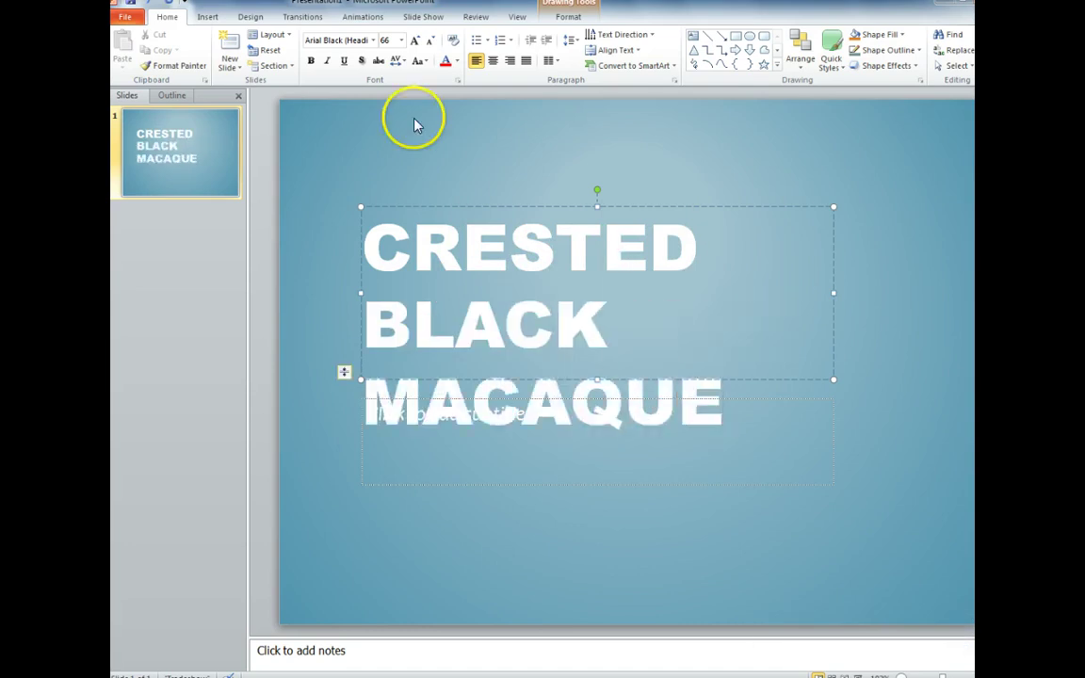
{"action": "left_click_drag", "start_coordinate": [705, 204], "coordinate": [720, 106]}
{"action": "left_click", "coordinate": [524, 161]}
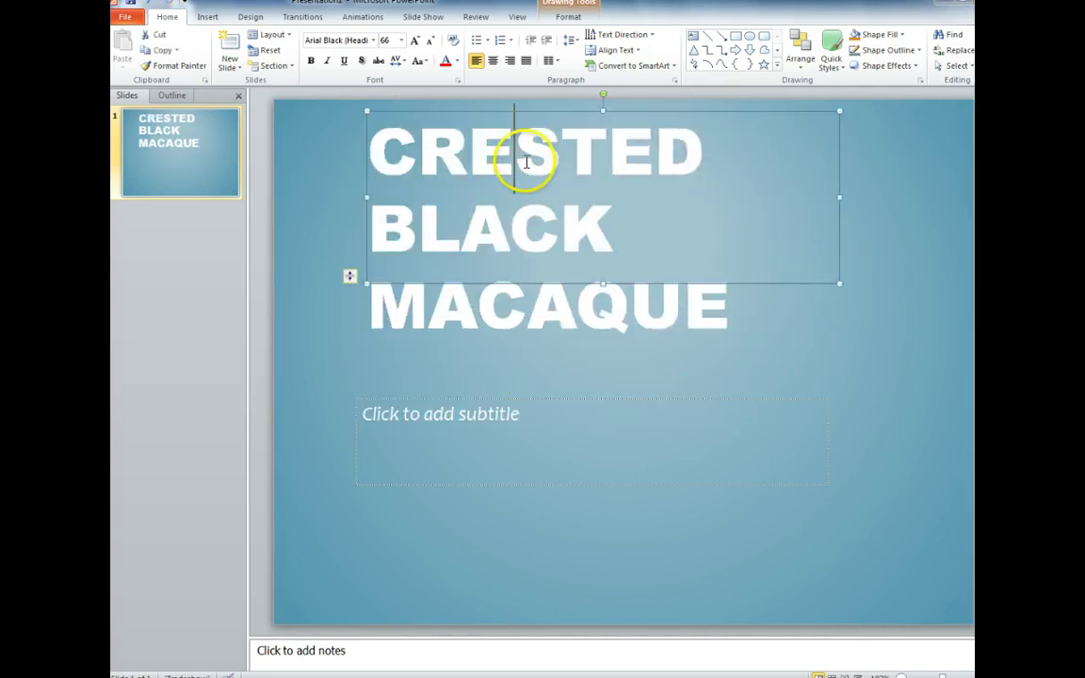
Set the title text to 32 pt and shrink its box to fit the two lines
{"action": "left_click_drag", "start_coordinate": [399, 182], "coordinate": [720, 311]}
{"action": "left_click", "coordinate": [401, 40]}
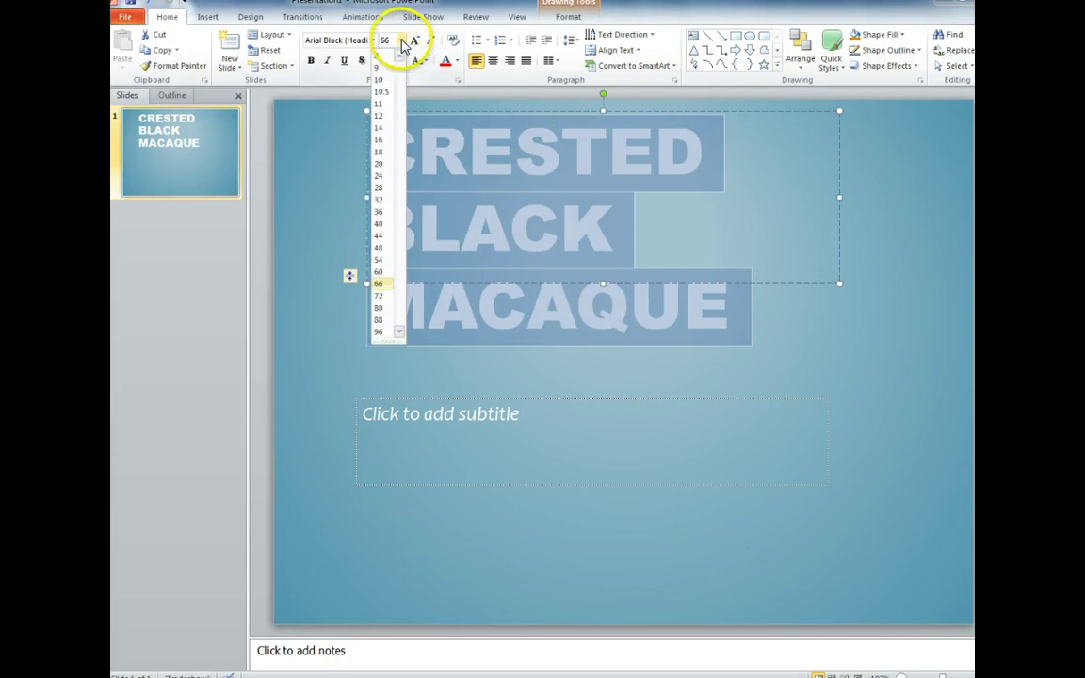
{"action": "left_click", "coordinate": [379, 201]}
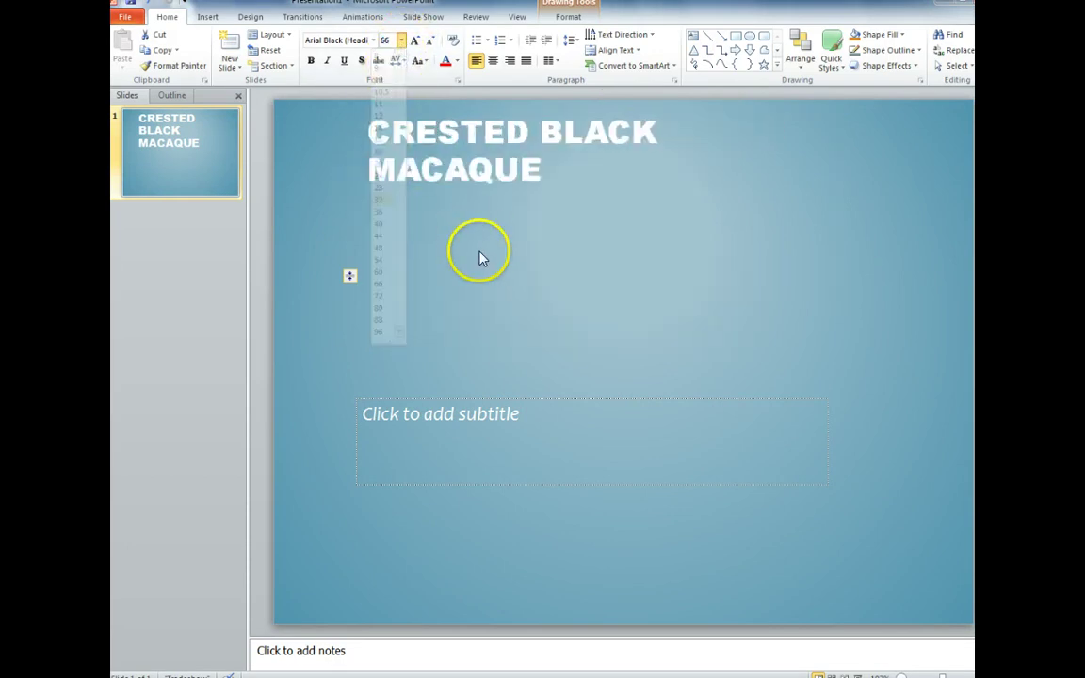
{"action": "left_click_drag", "start_coordinate": [603, 282], "coordinate": [601, 205]}
{"action": "left_click", "coordinate": [473, 412]}
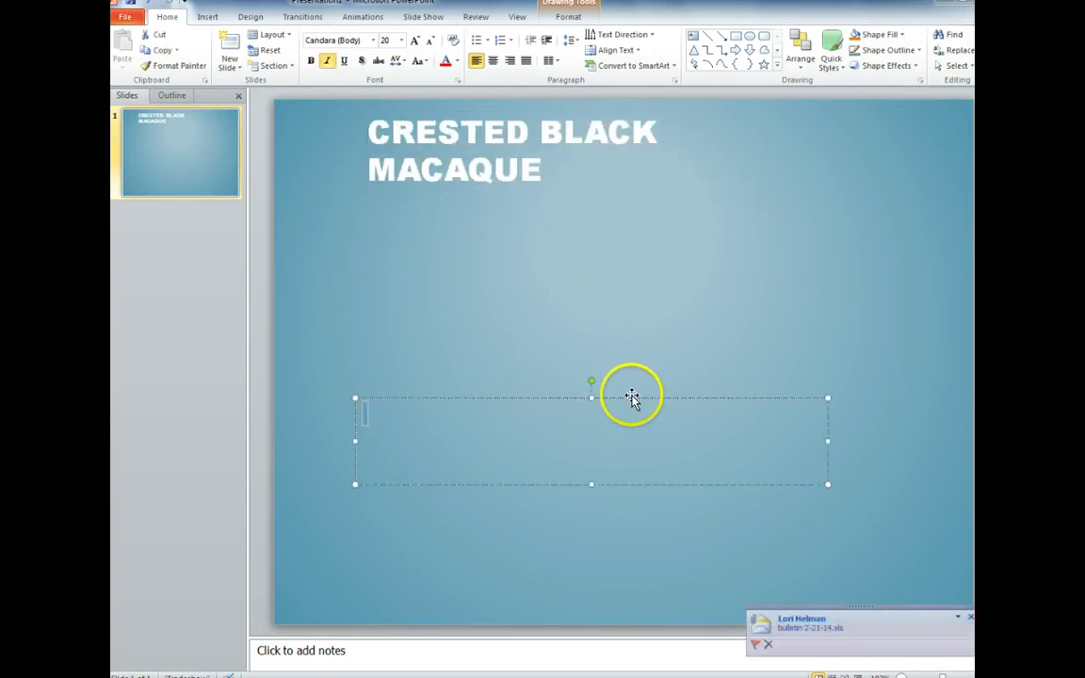
Move the subtitle under the title; add 'Critically Endangered Animal' and 'Population Trend= decreasing' below the author byline
{"action": "left_click_drag", "start_coordinate": [629, 394], "coordinate": [612, 197]}
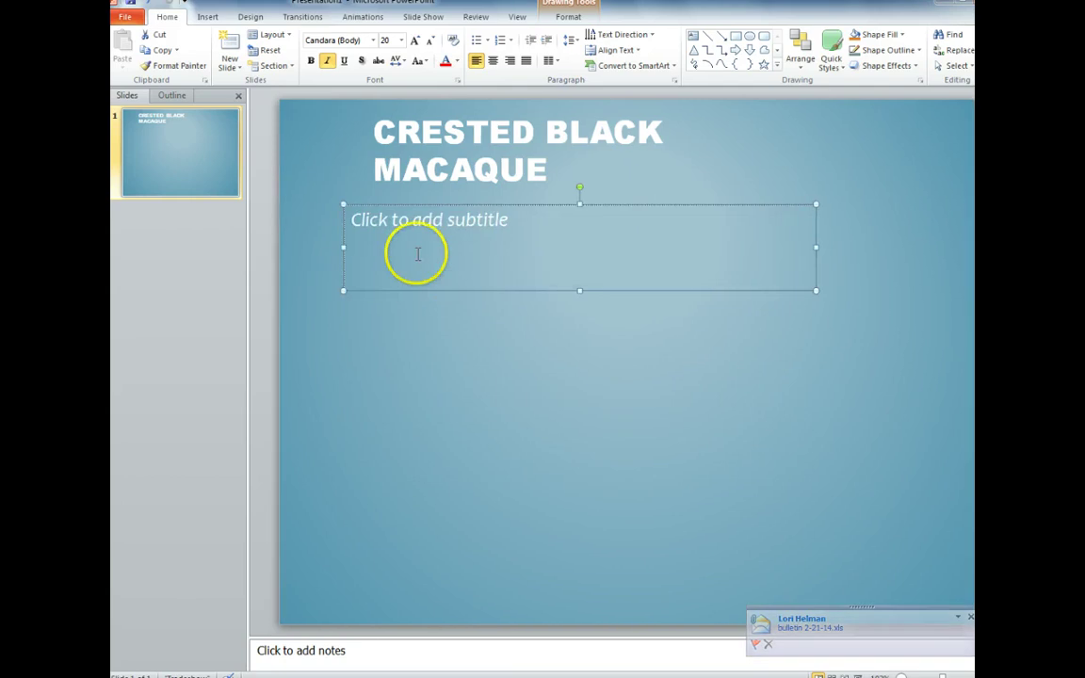
{"action": "left_click", "coordinate": [553, 227]}
{"action": "type", "text": "By Teresa M"}
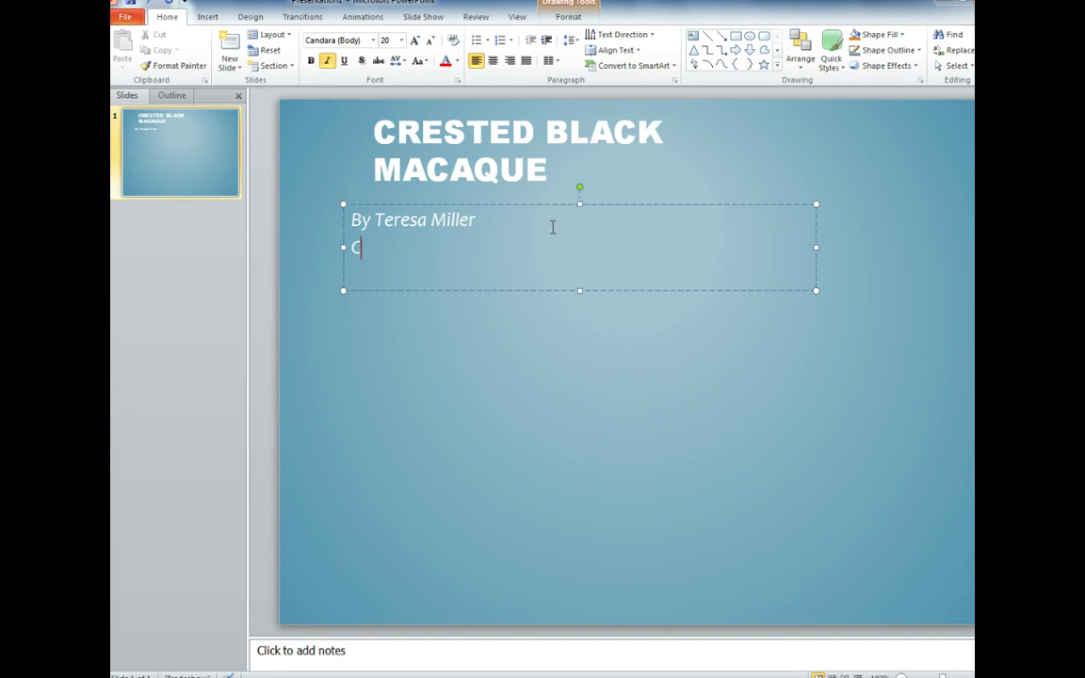
{"action": "type", "text": "iller Criti"}
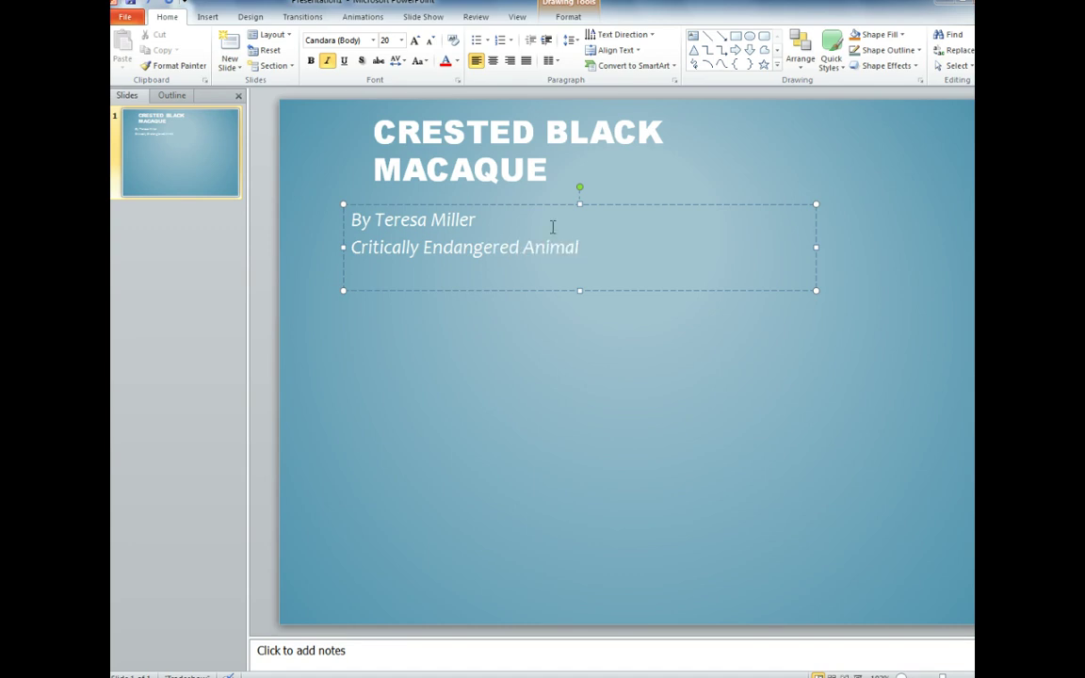
{"action": "key", "text": "Return"}
{"action": "type", "text": "Population re"}
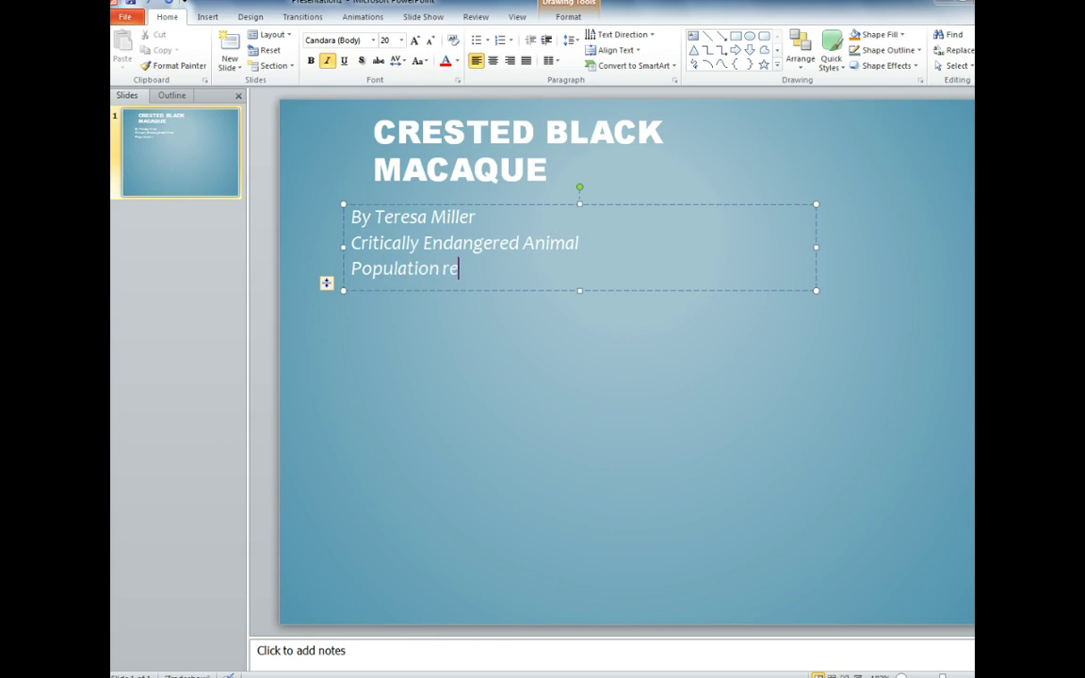
{"action": "key", "text": "BackSpace"}
{"action": "key", "text": "BackSpace"}
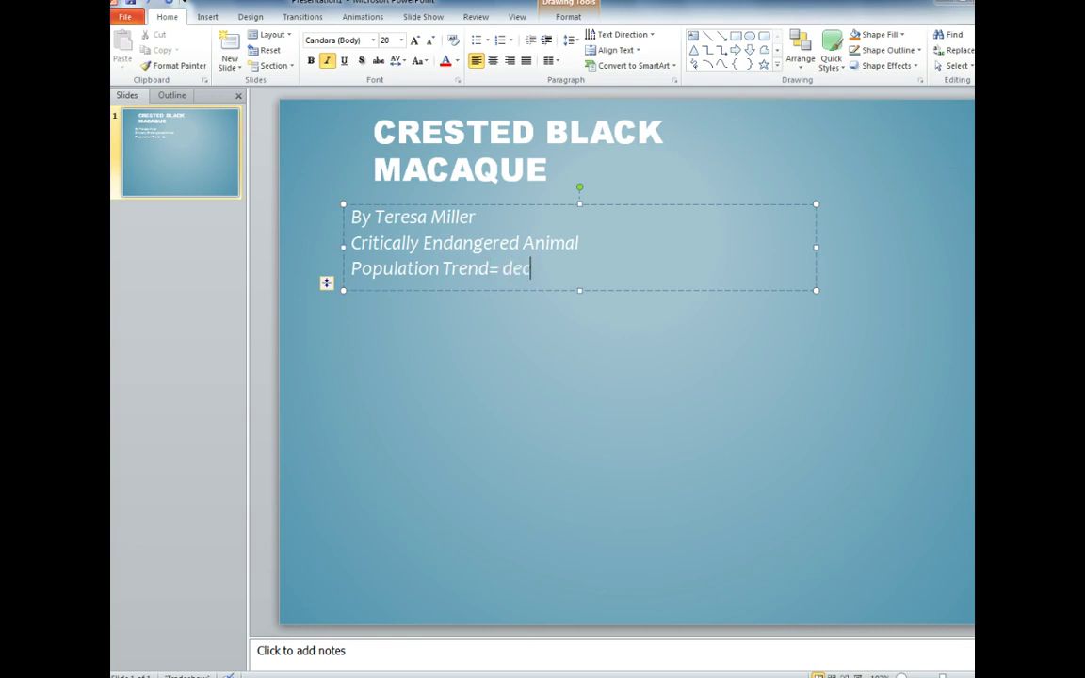
{"action": "type", "text": "ing"}
{"action": "left_click", "coordinate": [538, 414]}
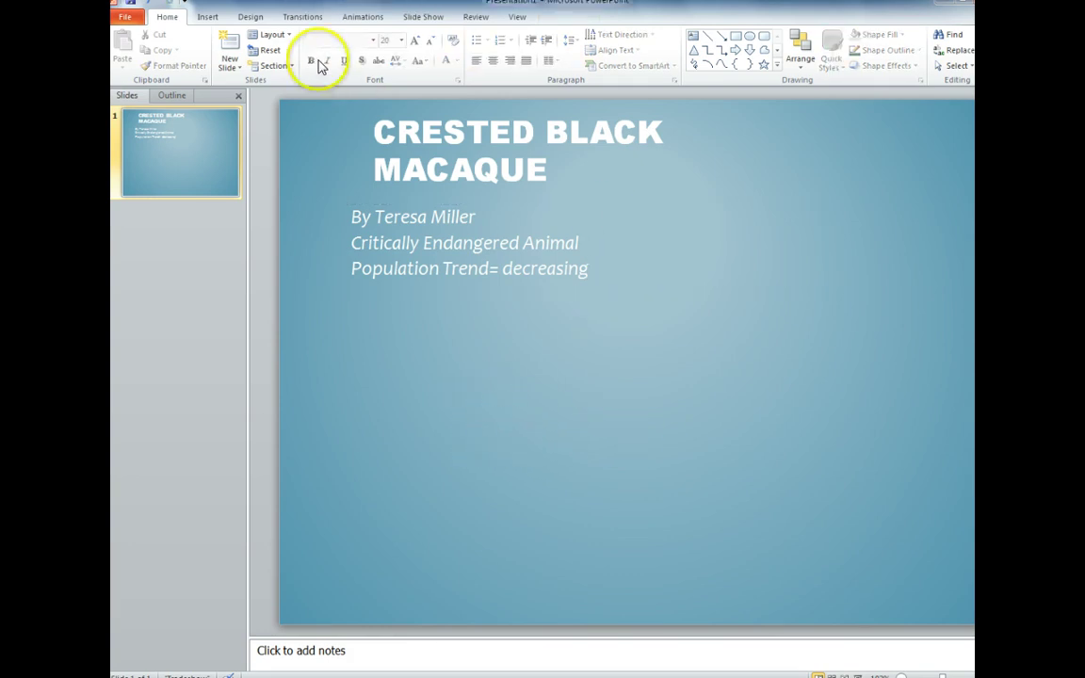
Draw a text box below the subtitle reading '7 Classification Levels'
{"action": "left_click", "coordinate": [208, 18]}
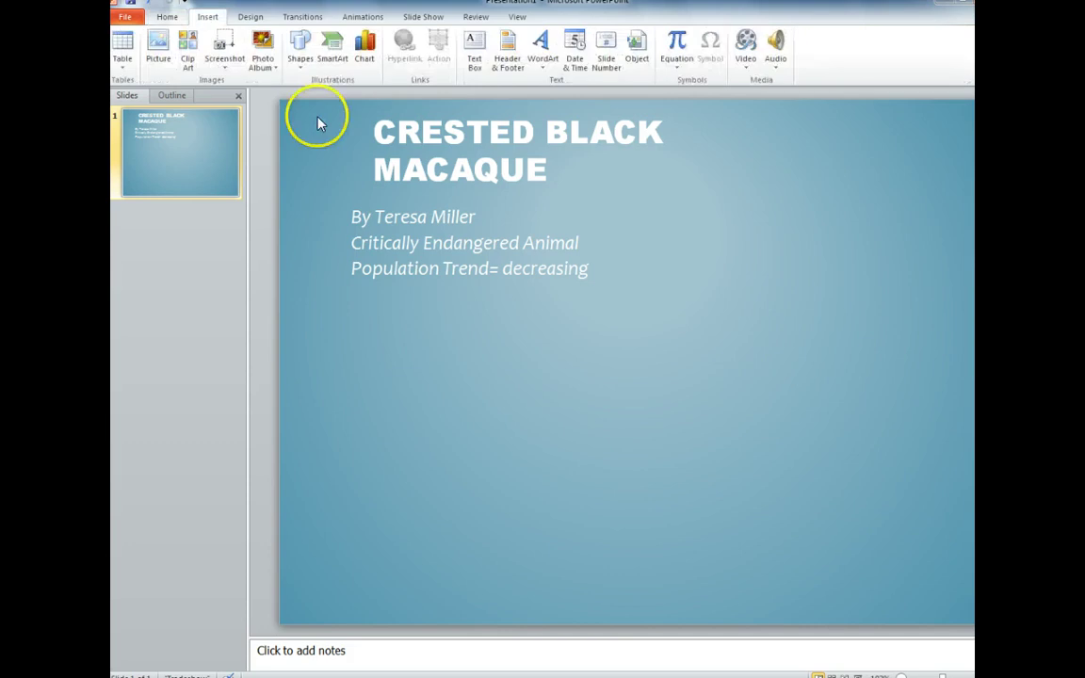
{"action": "left_click", "coordinate": [474, 72]}
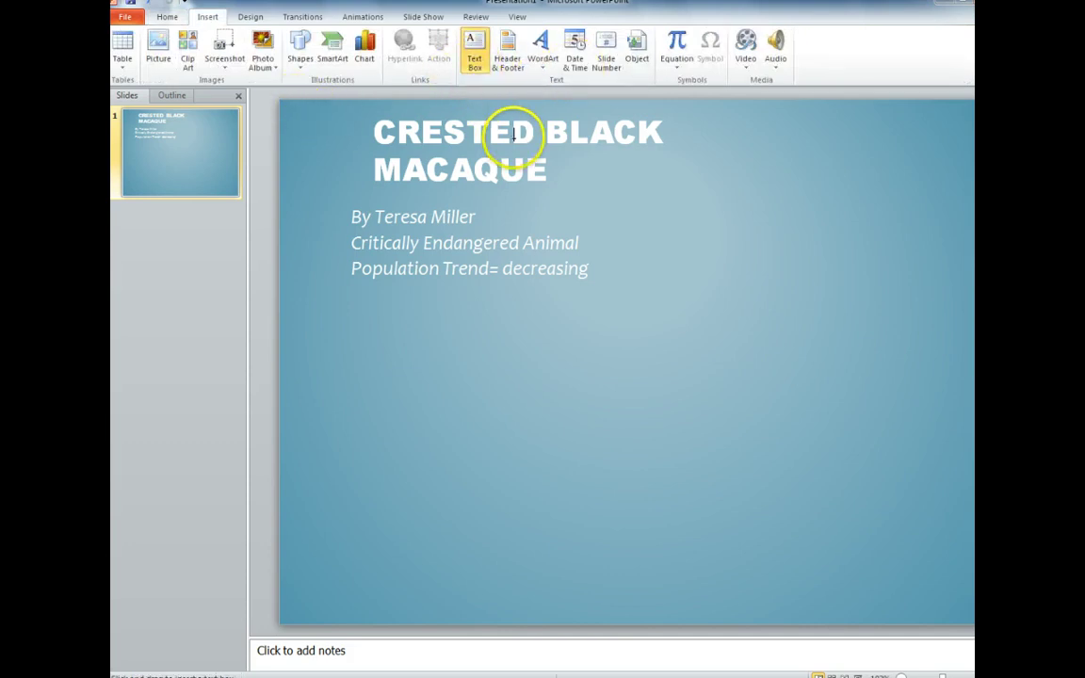
{"action": "left_click", "coordinate": [362, 323]}
{"action": "left_click_drag", "start_coordinate": [370, 406], "coordinate": [700, 391]}
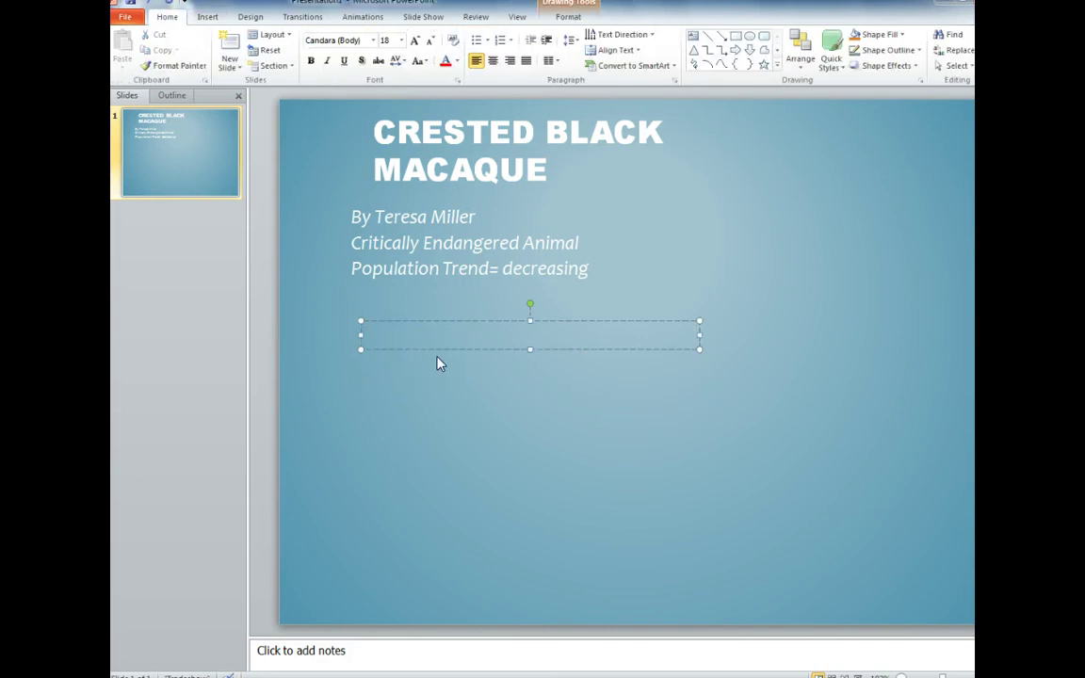
{"action": "type", "text": "7 Clas"}
{"action": "type", "text": "sifiction Levels"}
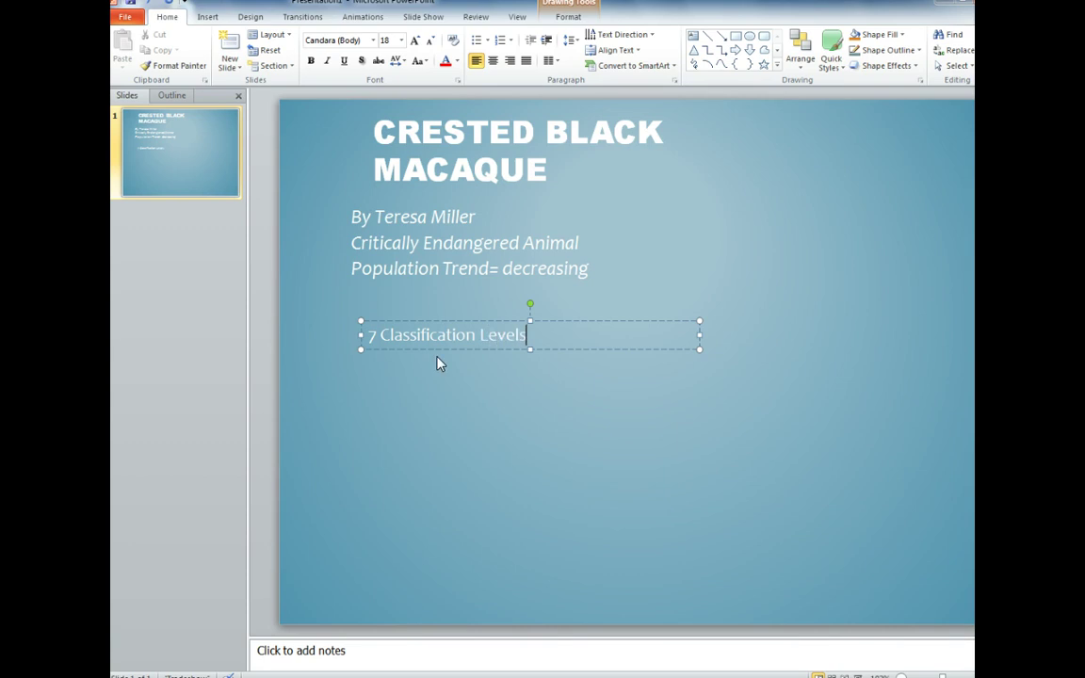
{"action": "key", "text": "Return"}
{"action": "key", "text": "Return"}
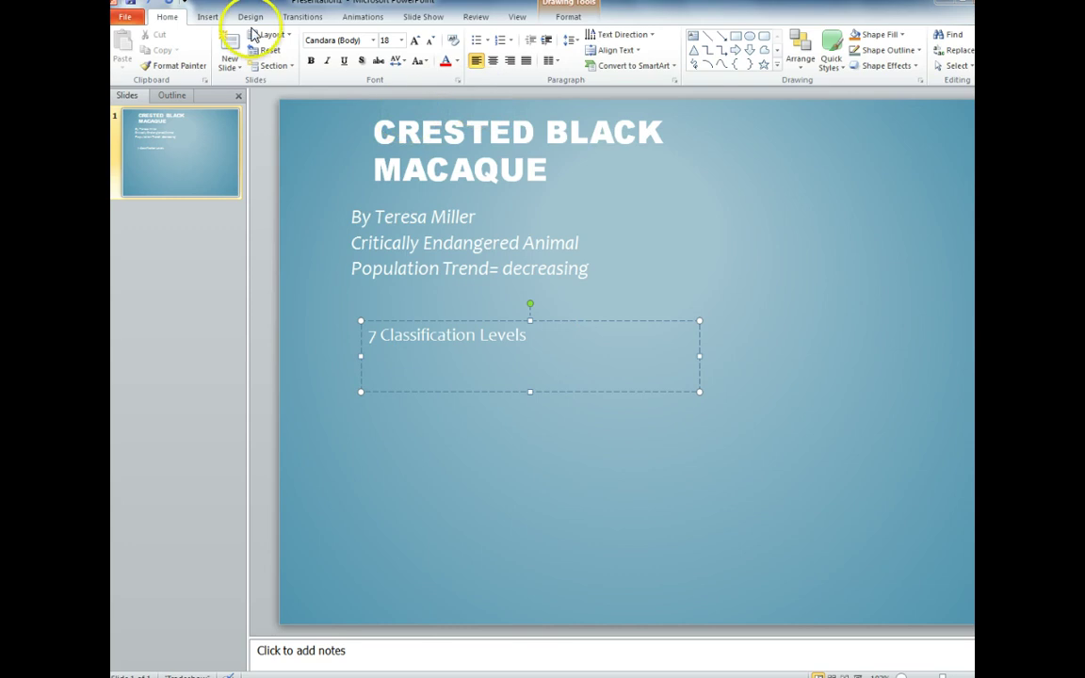
Add a second slide using the Two Content layout and start its title
{"action": "left_click", "coordinate": [242, 74]}
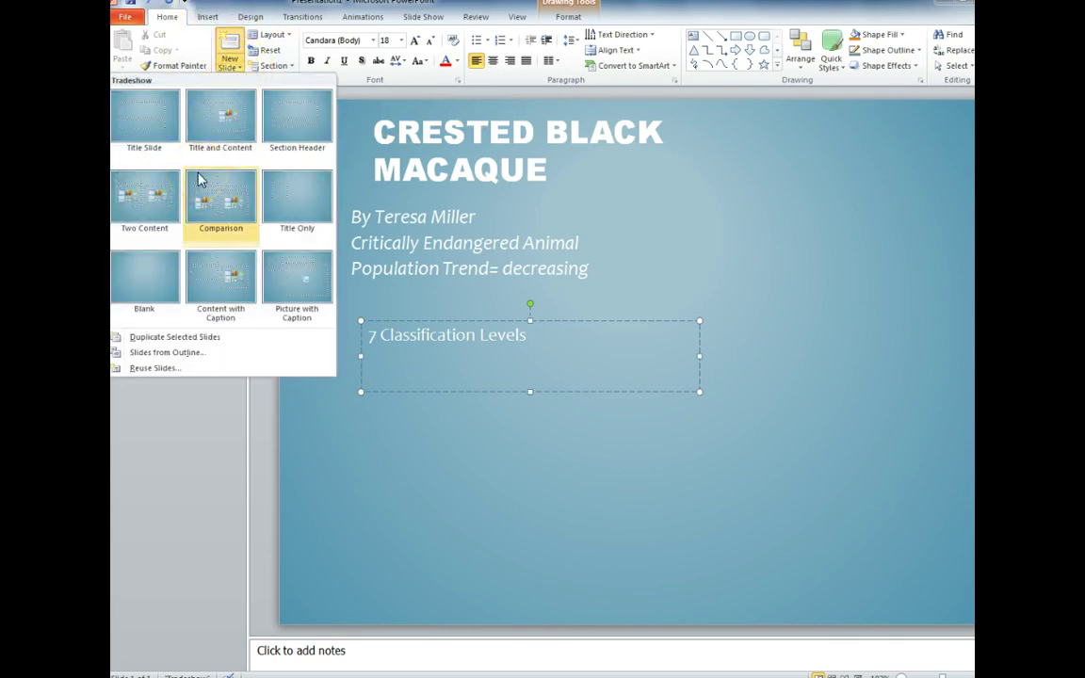
{"action": "left_click_drag", "start_coordinate": [196, 182], "coordinate": [155, 209]}
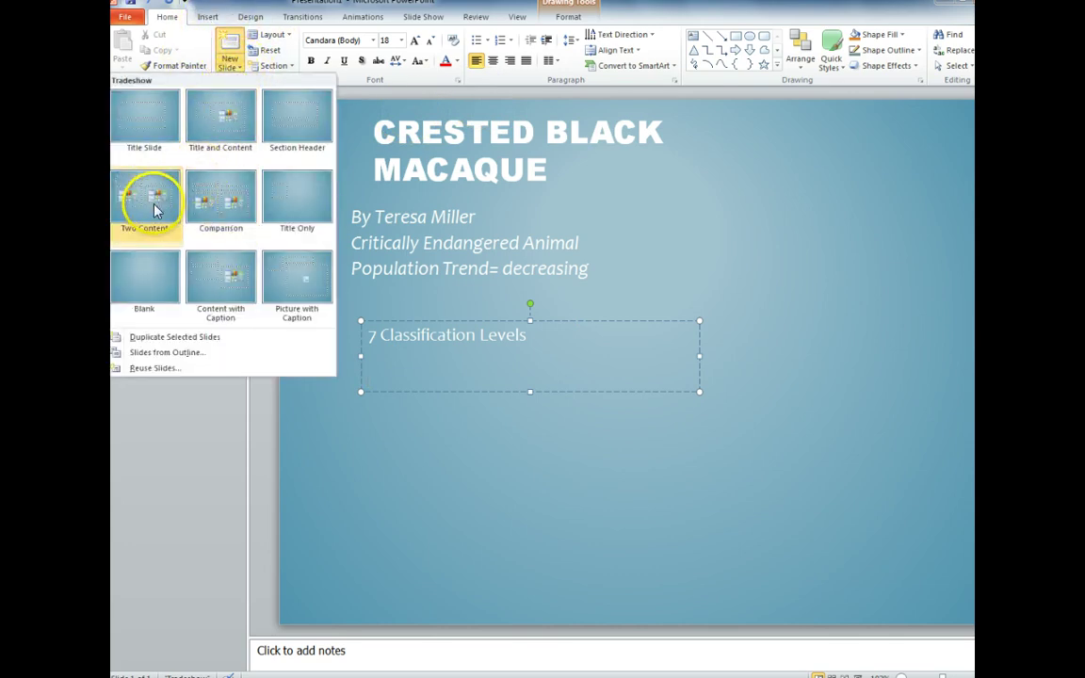
{"action": "left_click", "coordinate": [156, 209]}
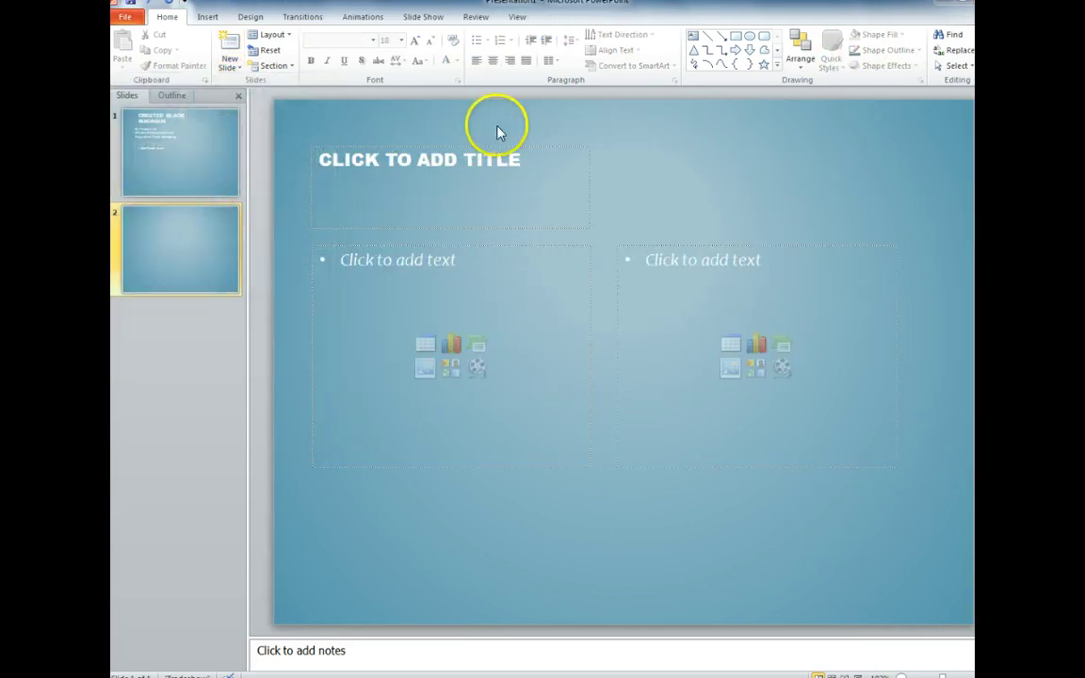
{"action": "left_click", "coordinate": [528, 157]}
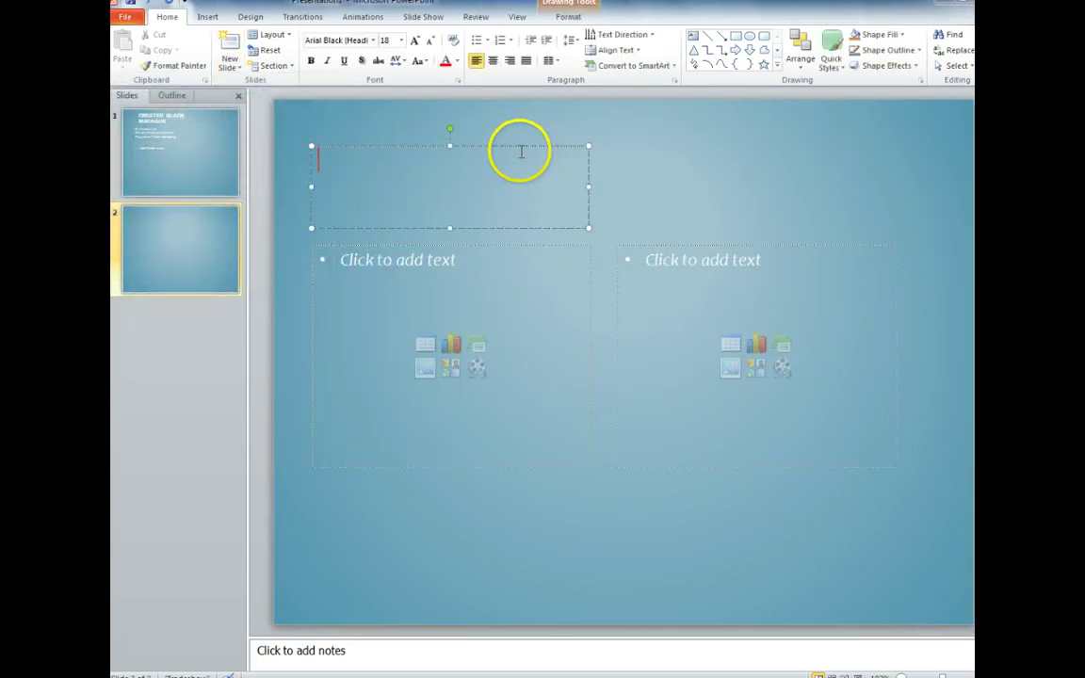
Title slide 2 'ANIMAL FACTS' with bullets 'Males are 22 lbs' and 'Males are 2 feet tall'
{"action": "type", "text": "ANIMAL FACTS"}
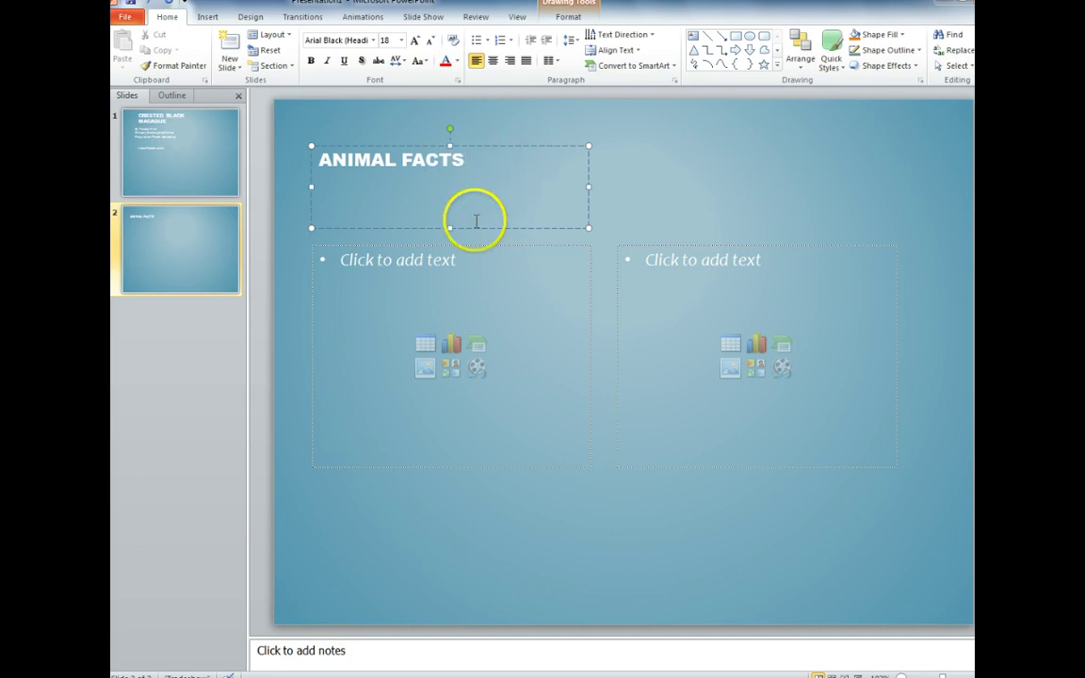
{"action": "left_click", "coordinate": [433, 268]}
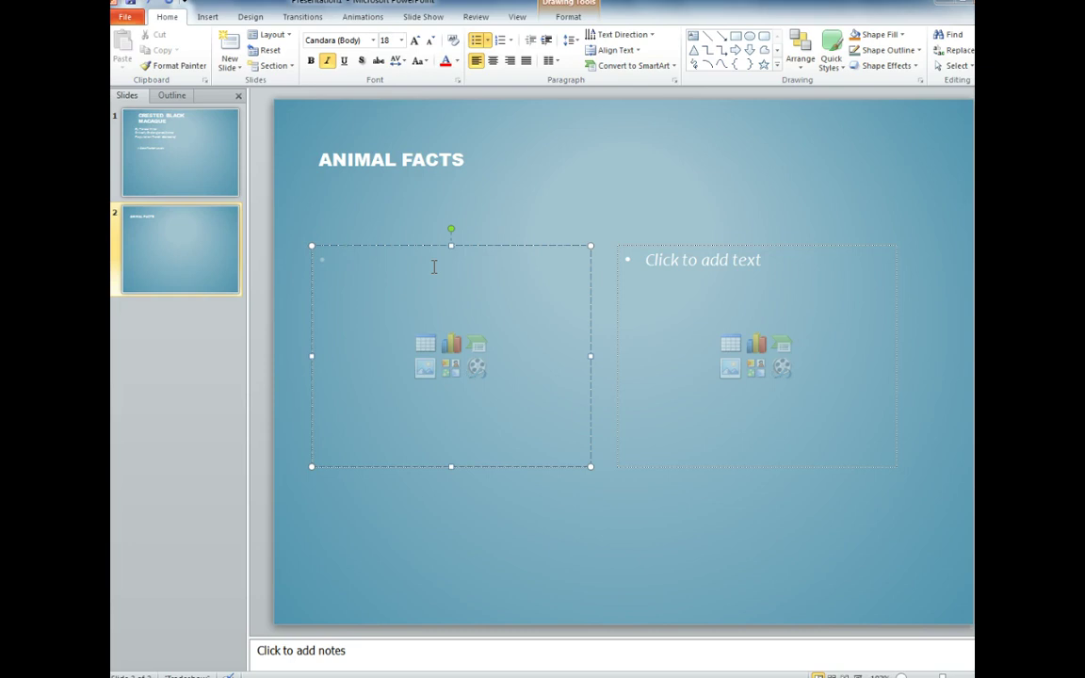
{"action": "type", "text": "mal"}
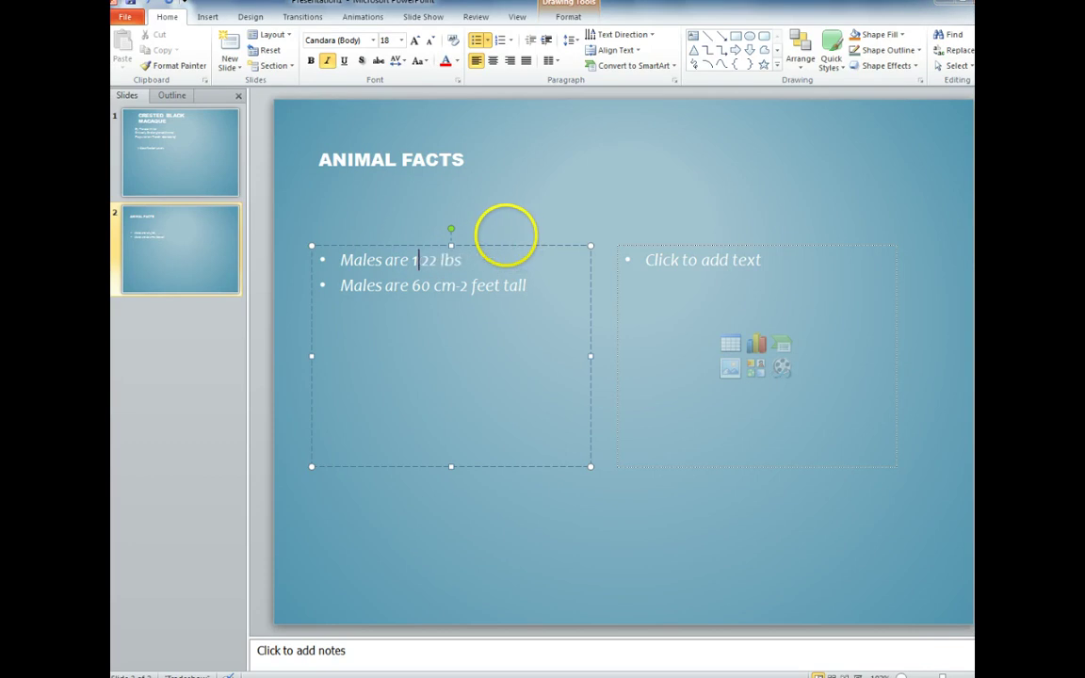
{"action": "left_click", "coordinate": [456, 286]}
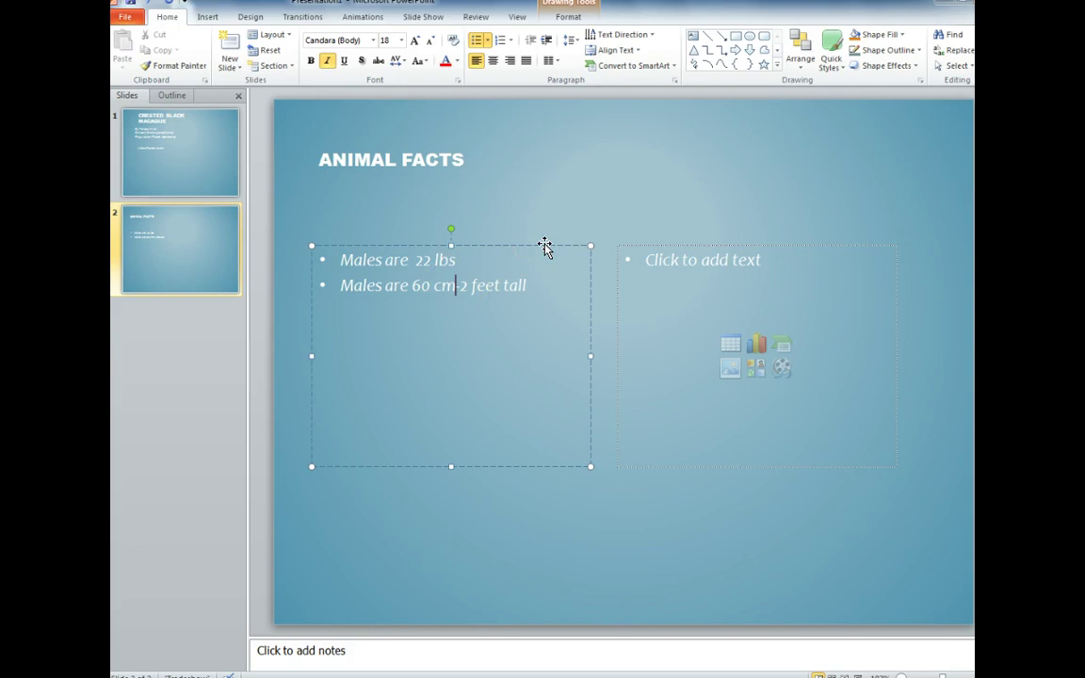
{"action": "key", "text": "BackSpace"}
{"action": "key", "text": "BackSpace"}
{"action": "key", "text": "BackSpace"}
{"action": "key", "text": "BackSpace"}
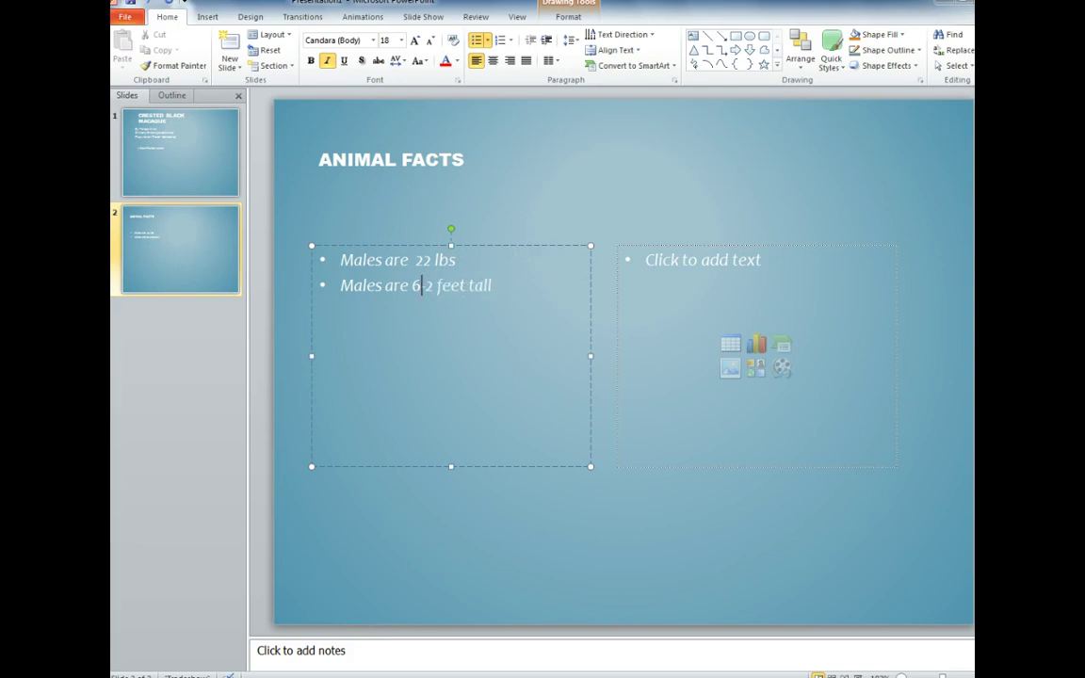
{"action": "key", "text": "BackSpace"}
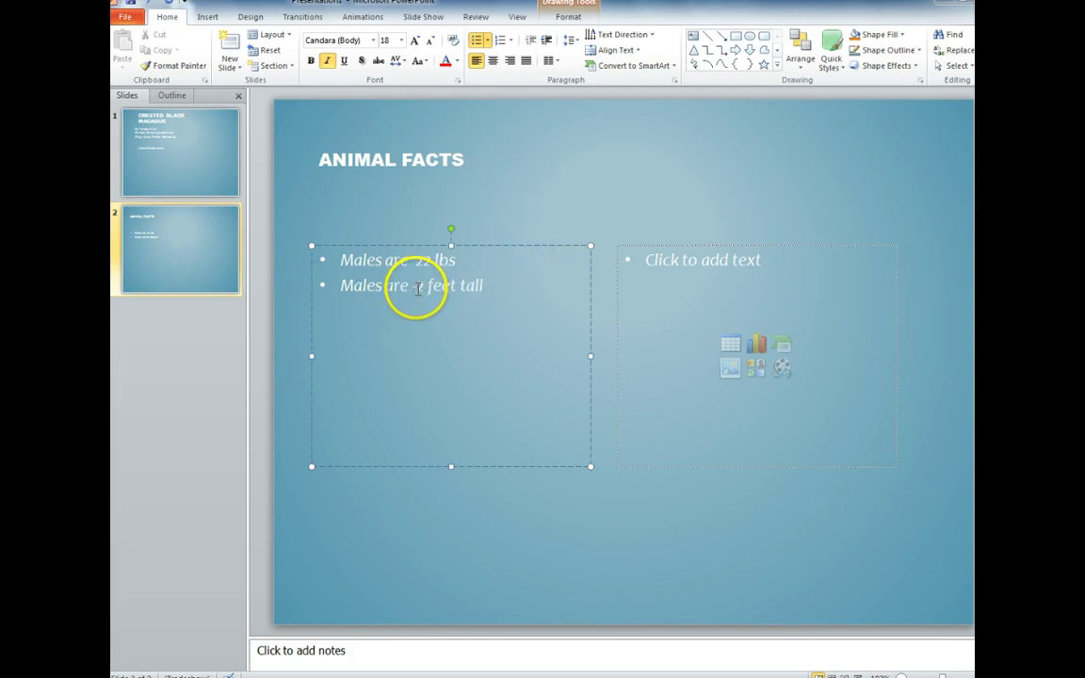
{"action": "key", "text": "BackSpace"}
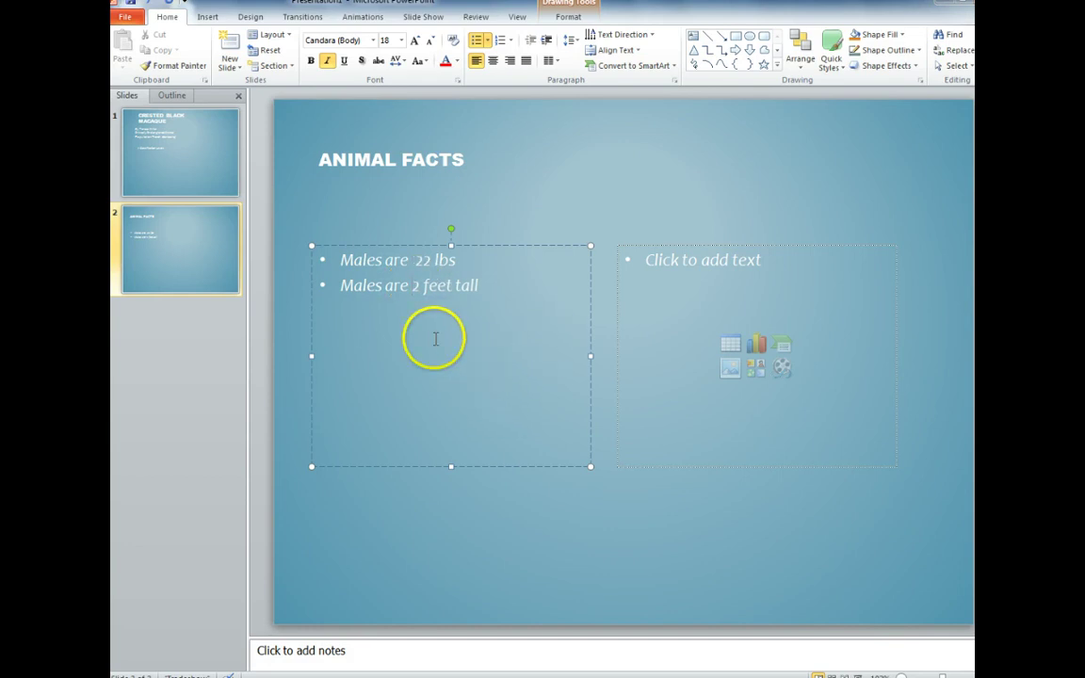
{"action": "left_click", "coordinate": [311, 482]}
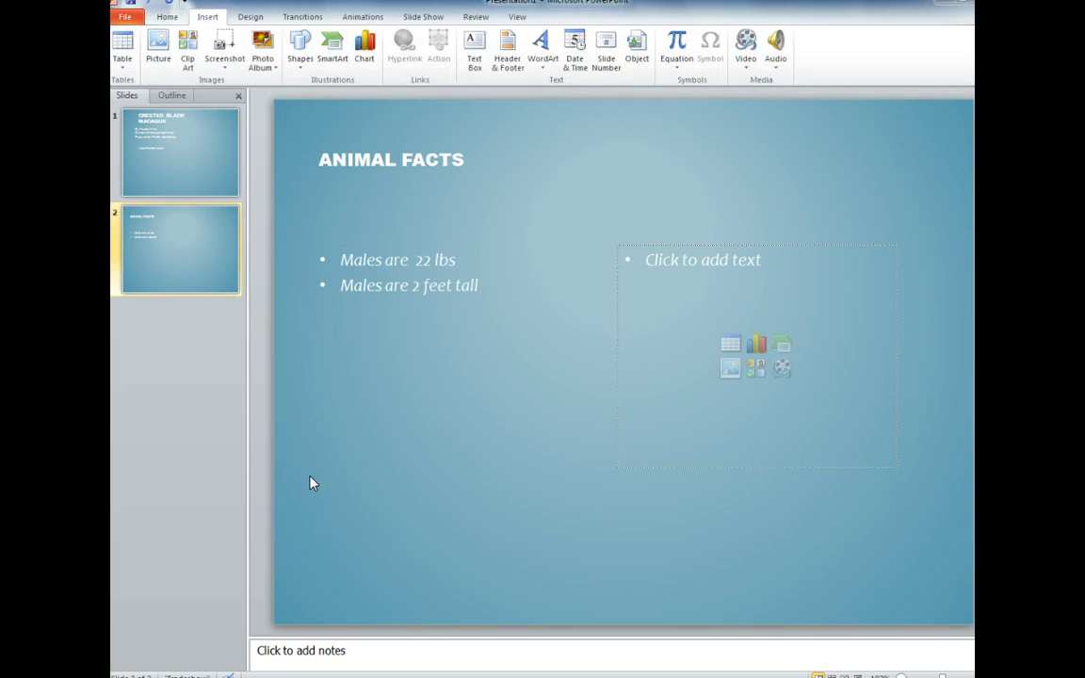
Insert the adult male macaque chewing-branch photo into the right content area, browsing as Large Icons
{"action": "left_click", "coordinate": [731, 371]}
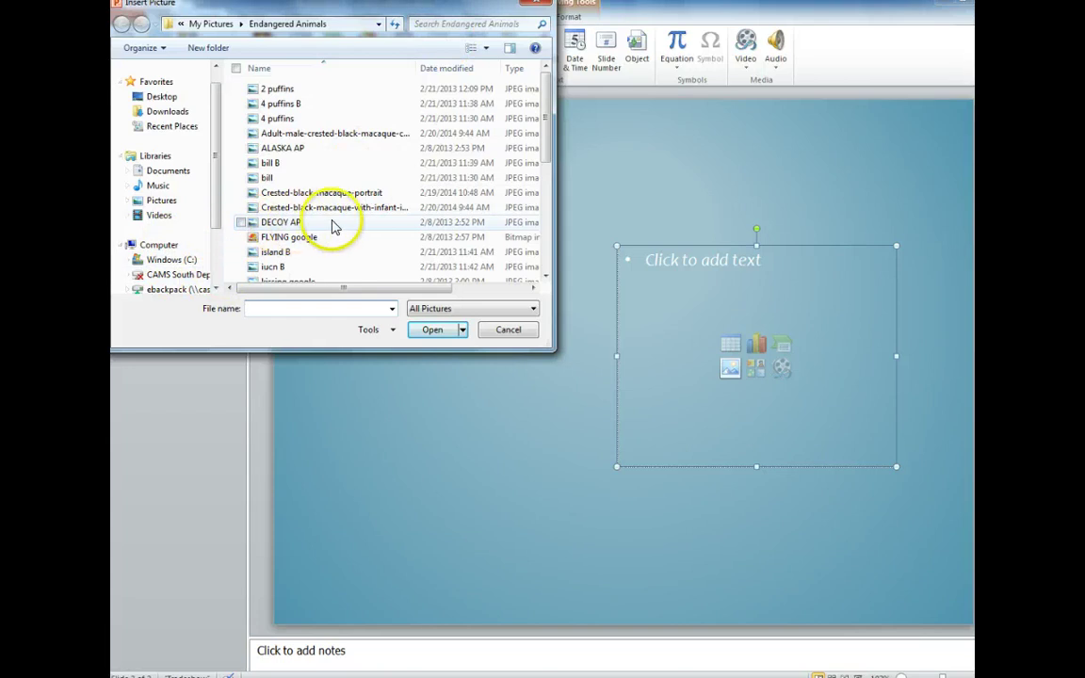
{"action": "left_click", "coordinate": [485, 49]}
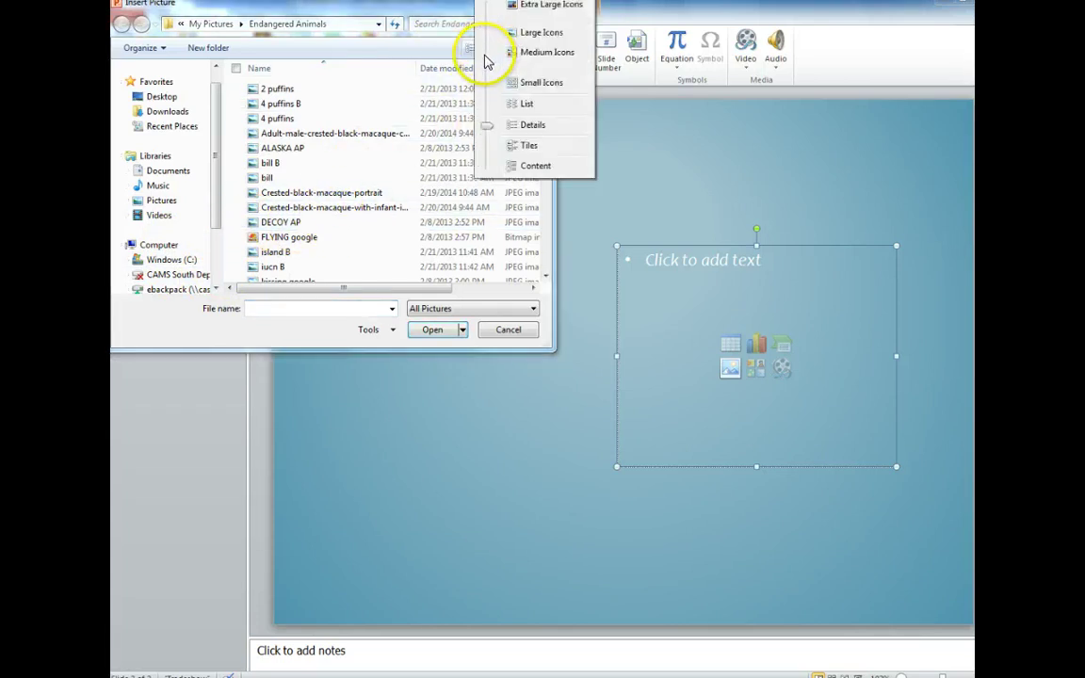
{"action": "left_click", "coordinate": [533, 37]}
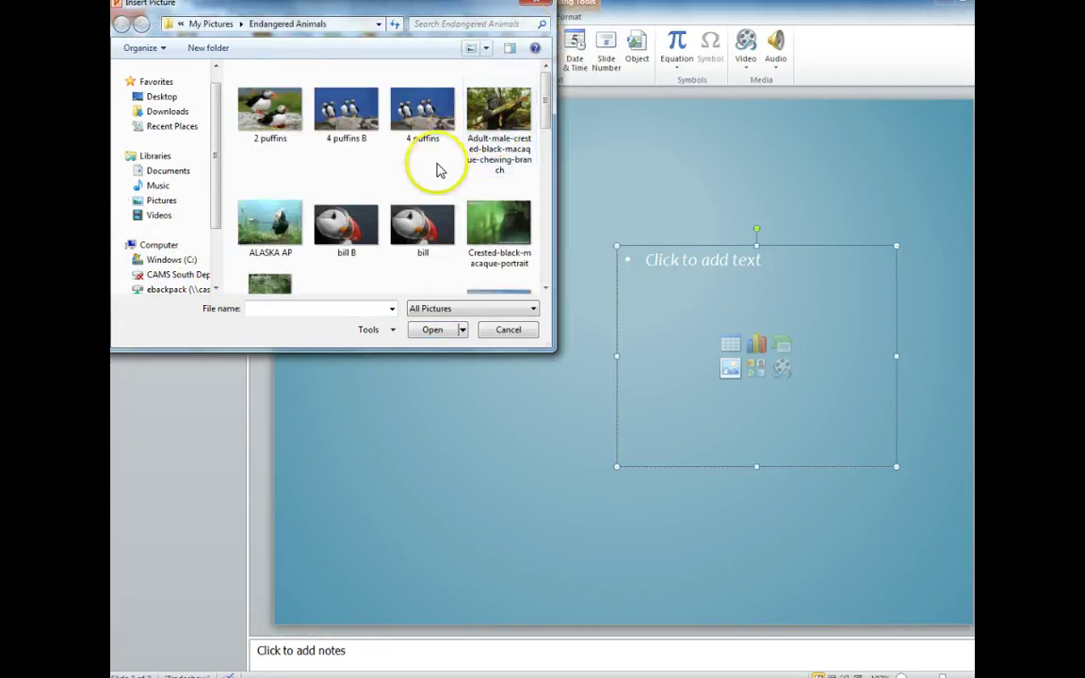
{"action": "left_click", "coordinate": [503, 113]}
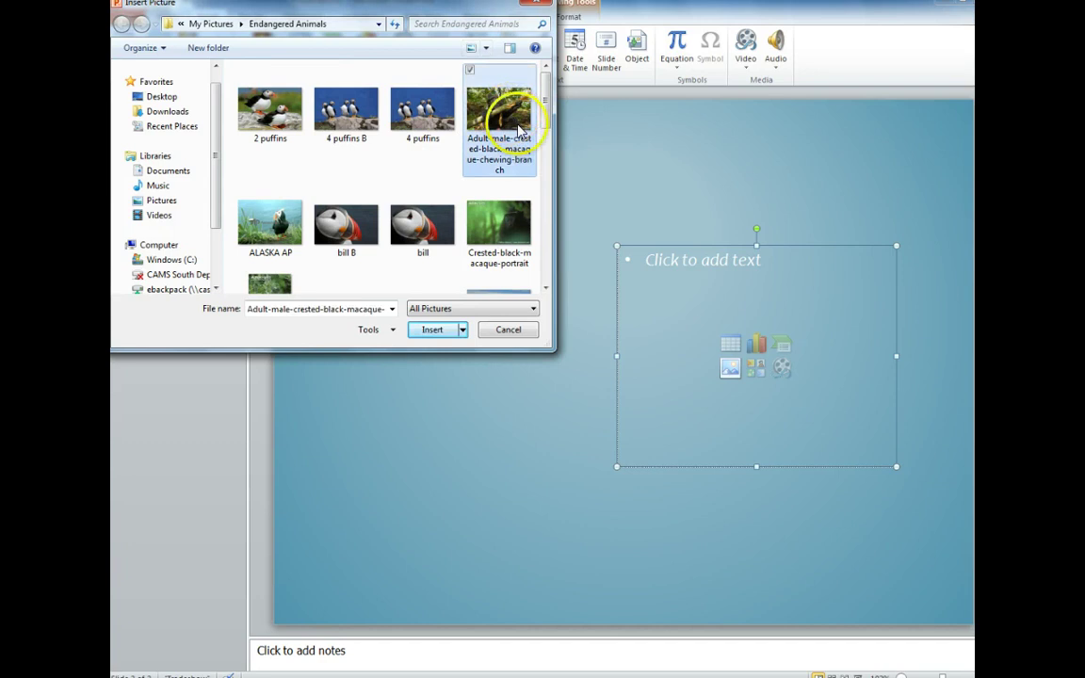
{"action": "left_click", "coordinate": [432, 330]}
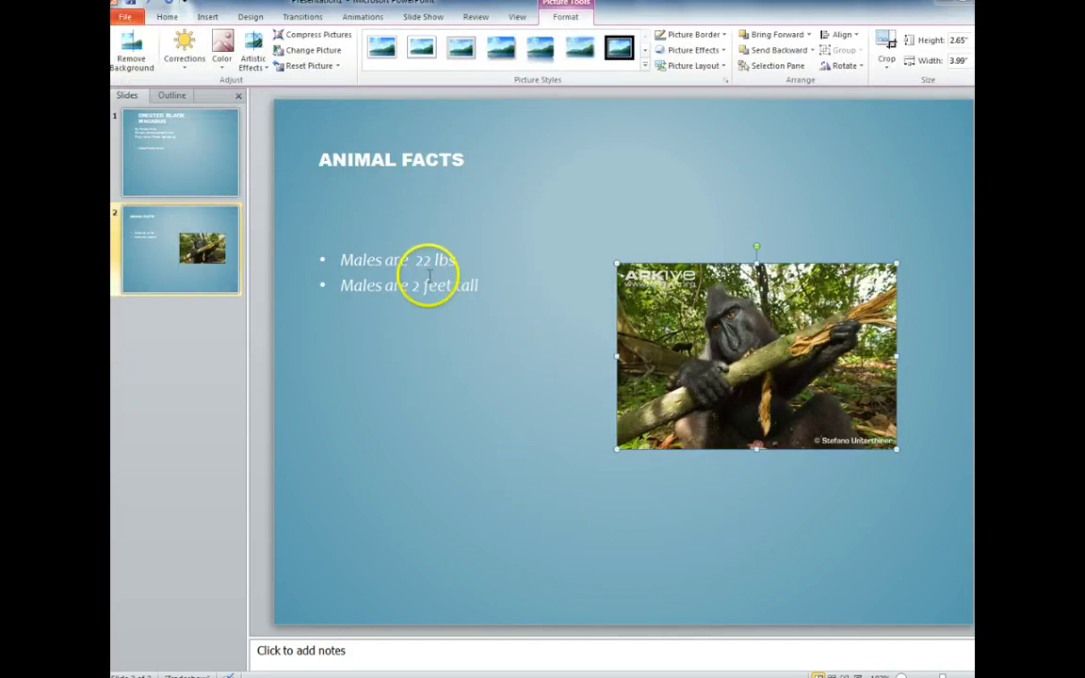
Set both Animal Facts bullet lines to font size 36
{"action": "left_click", "coordinate": [487, 297]}
{"action": "left_click", "coordinate": [496, 288]}
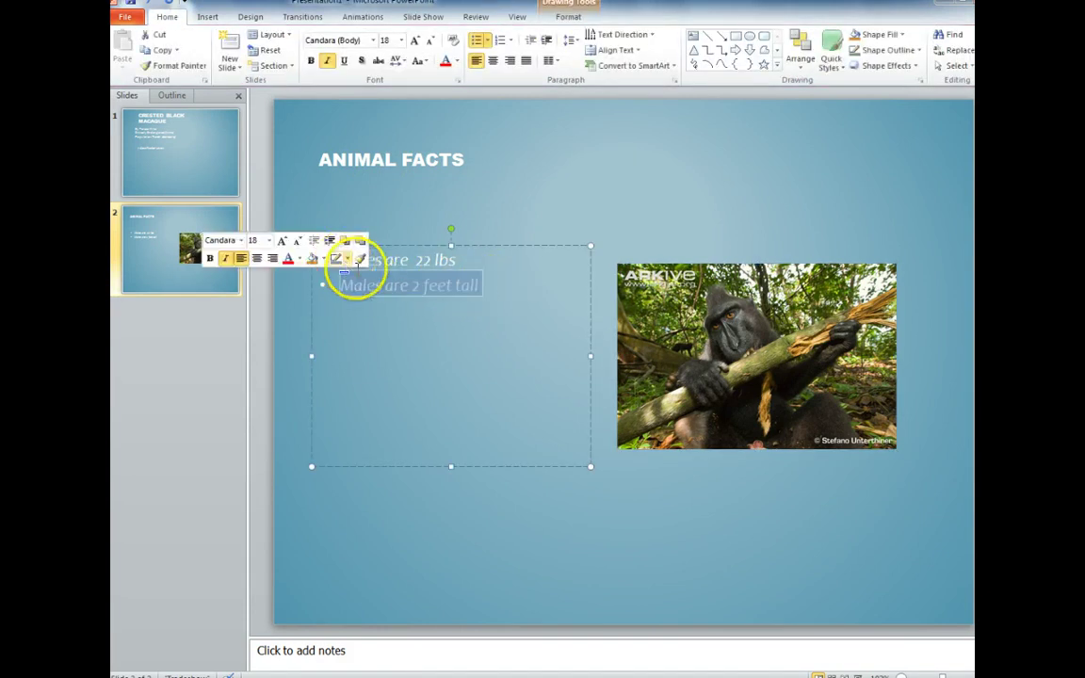
{"action": "left_click", "coordinate": [482, 288]}
{"action": "left_click_drag", "start_coordinate": [488, 291], "coordinate": [328, 248]}
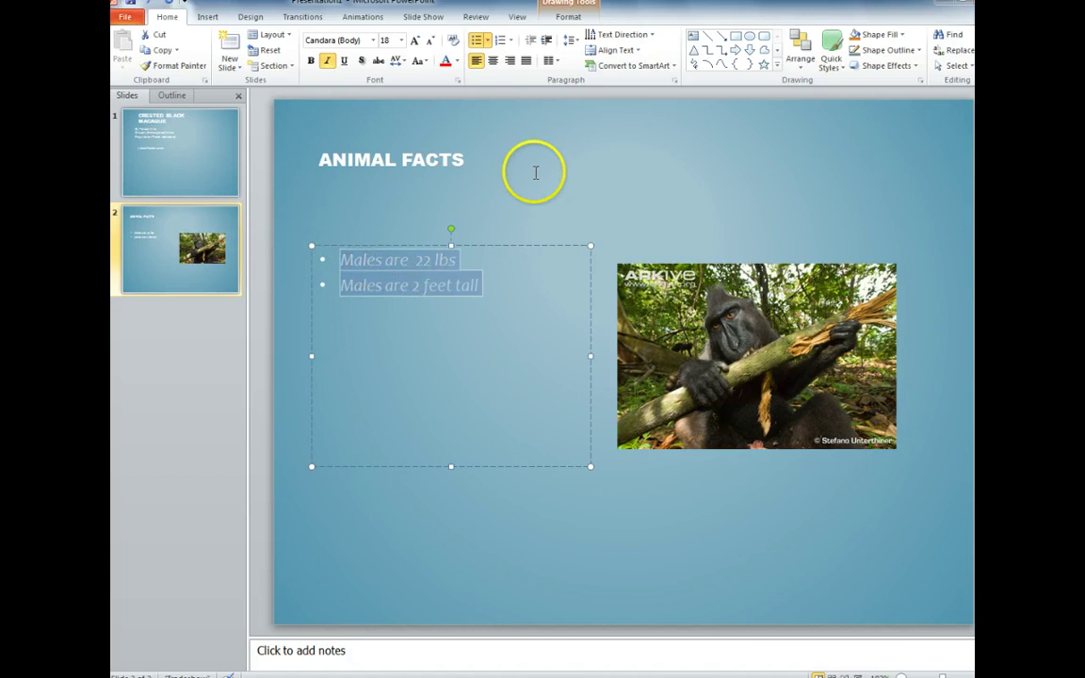
{"action": "left_click", "coordinate": [400, 40]}
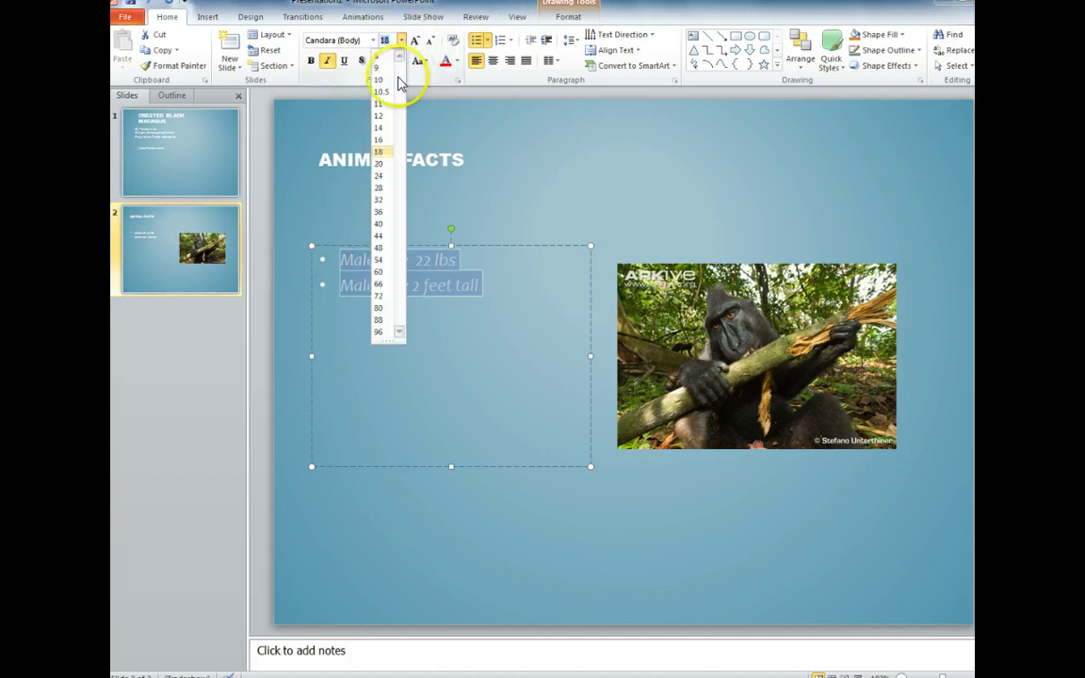
{"action": "left_click", "coordinate": [381, 212]}
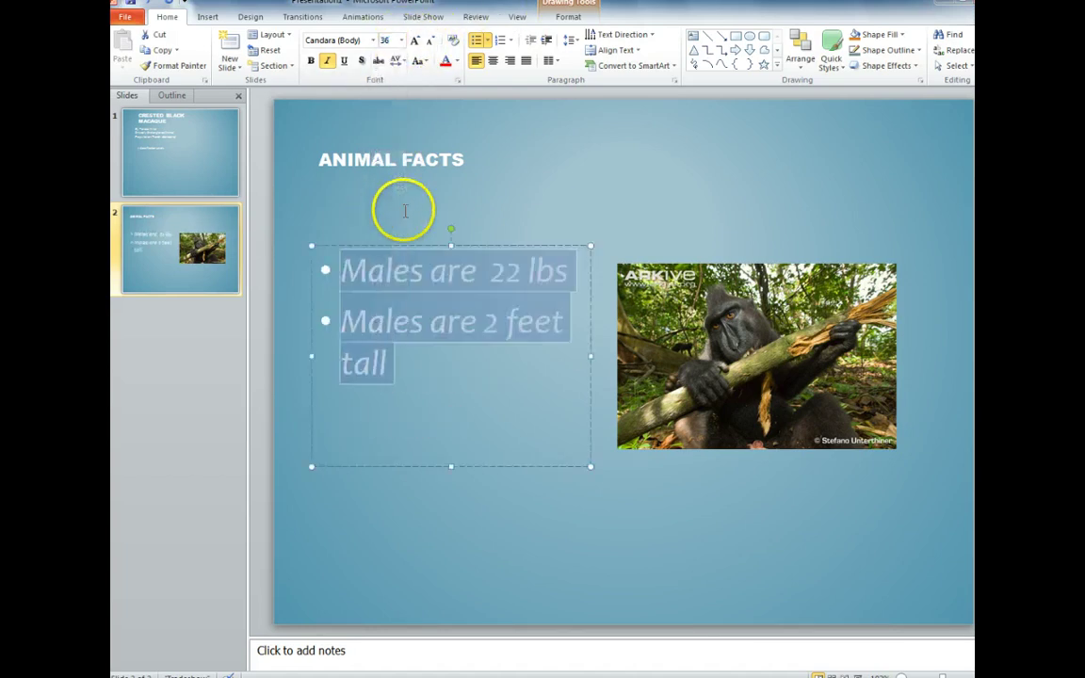
Enlarge the ANIMAL FACTS title to font size 28 and deselect the text
{"action": "left_click", "coordinate": [475, 160]}
{"action": "triple_click", "coordinate": [323, 158]}
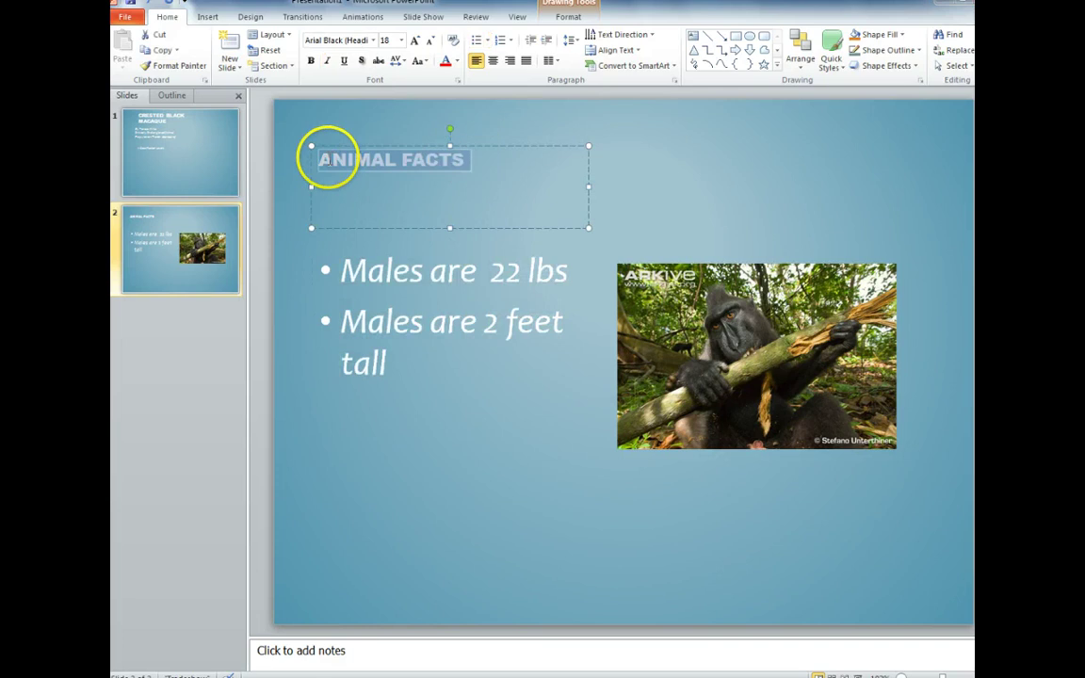
{"action": "left_click", "coordinate": [402, 41]}
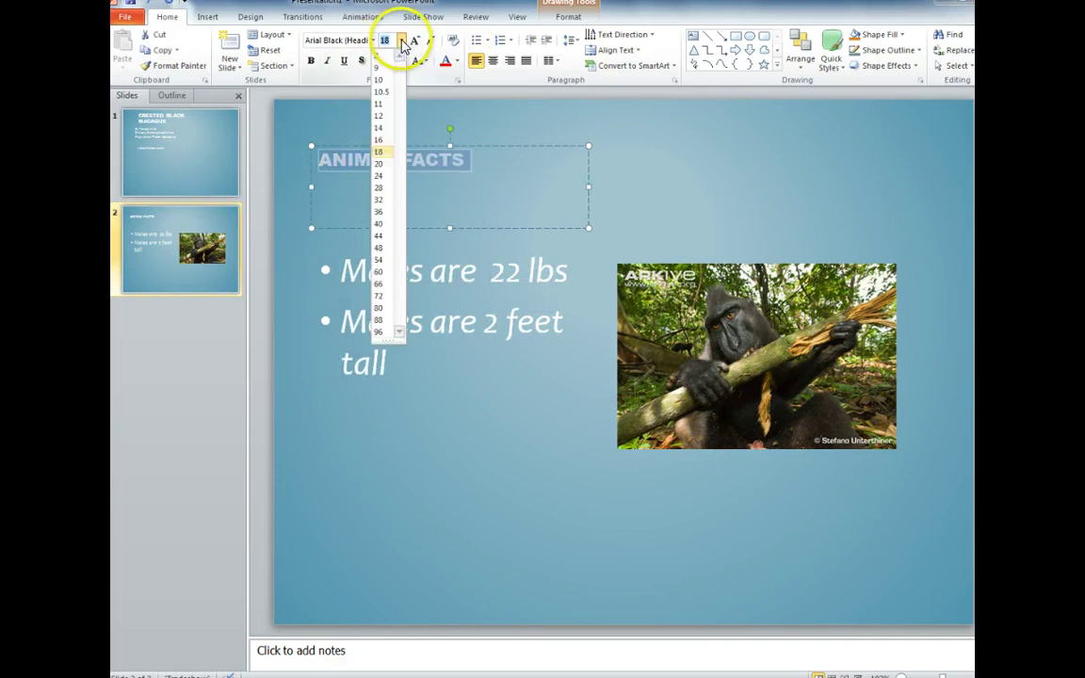
{"action": "left_click", "coordinate": [379, 190]}
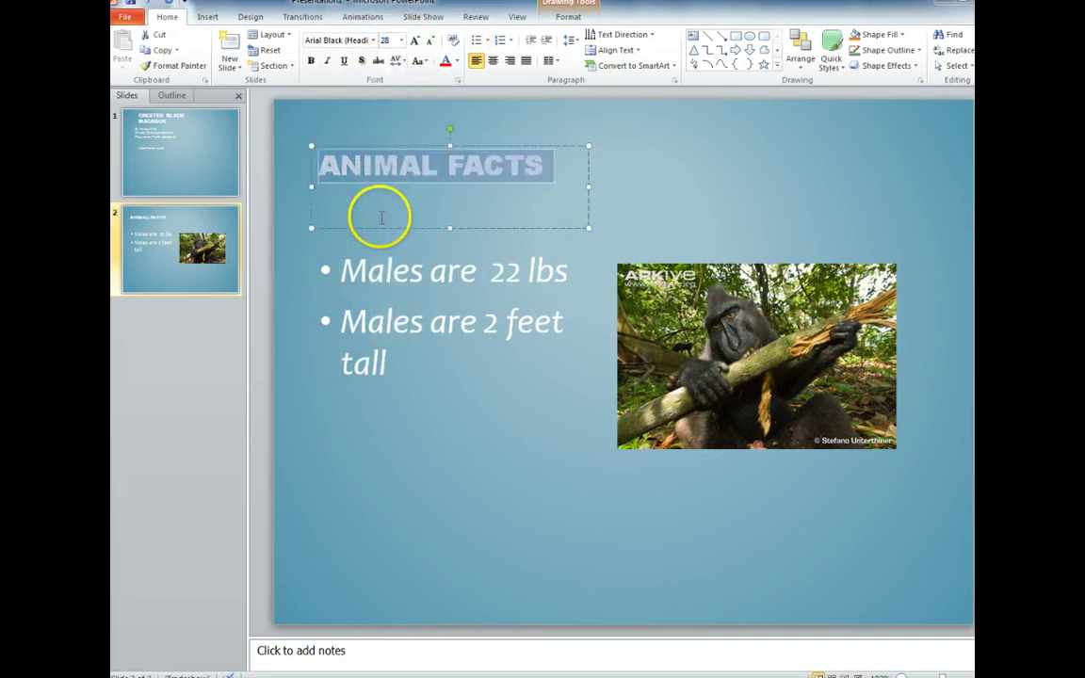
{"action": "left_click", "coordinate": [499, 412]}
{"action": "left_click", "coordinate": [821, 513]}
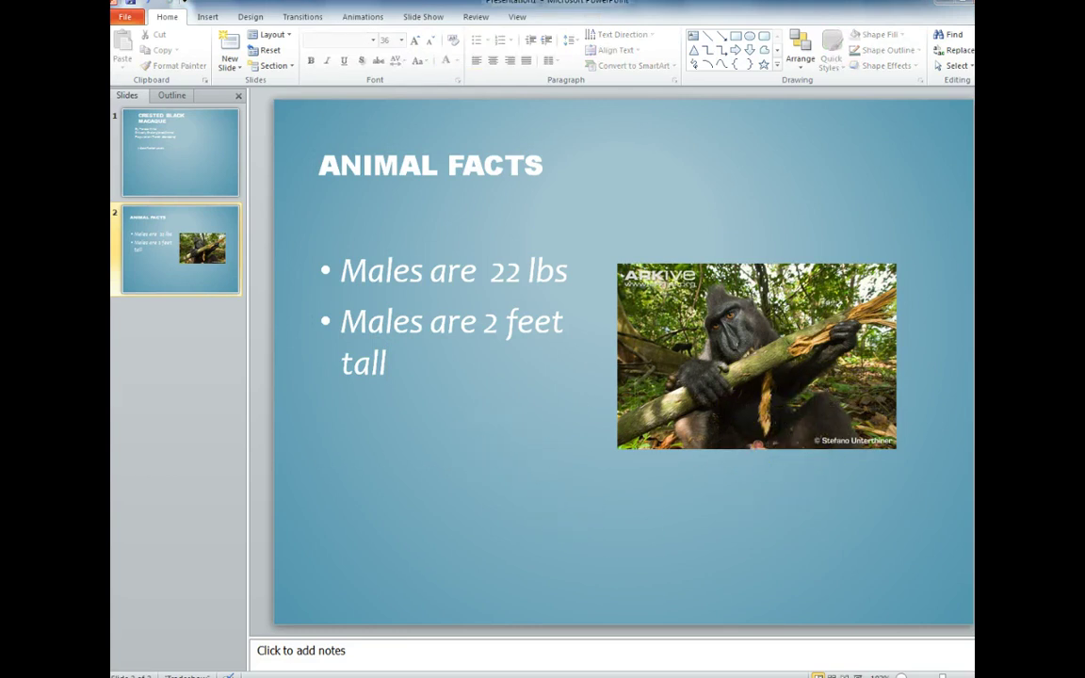
Search Clip Art for 'jungle' and scroll through the forest, bird-sound and monkey results
{"action": "left_click", "coordinate": [204, 19]}
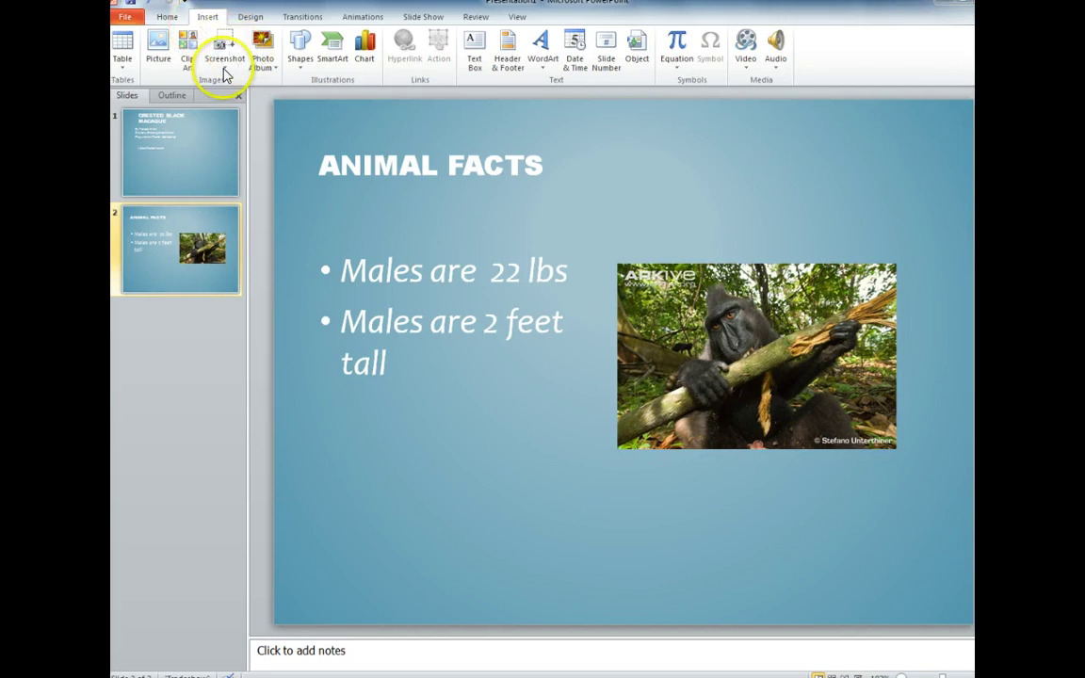
{"action": "left_click", "coordinate": [191, 60]}
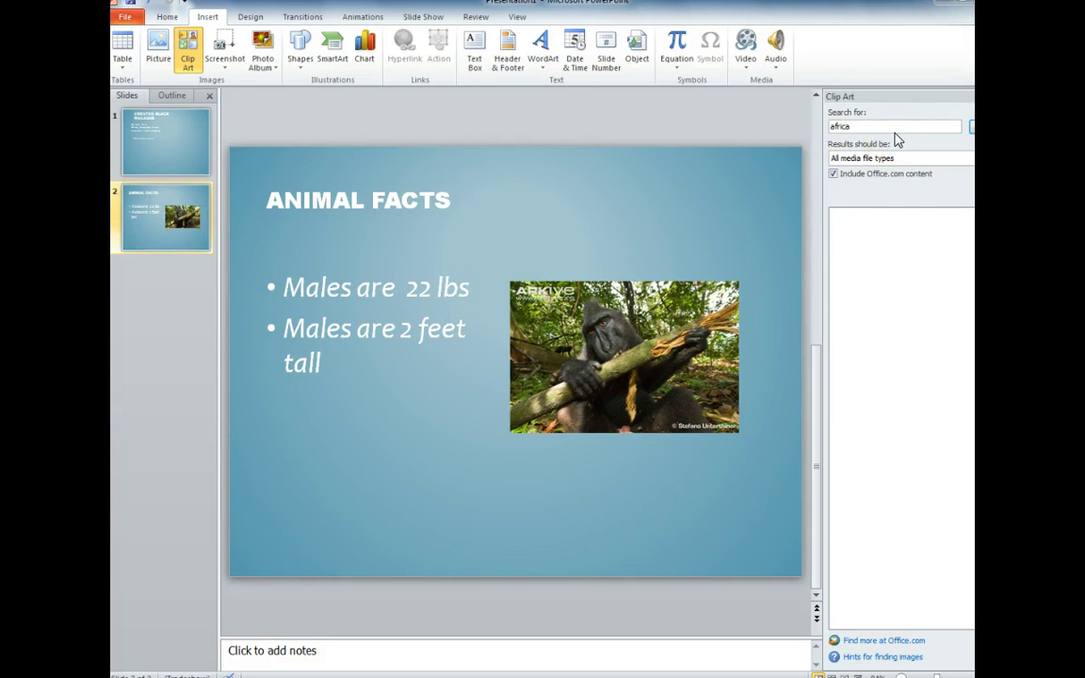
{"action": "left_click", "coordinate": [854, 127]}
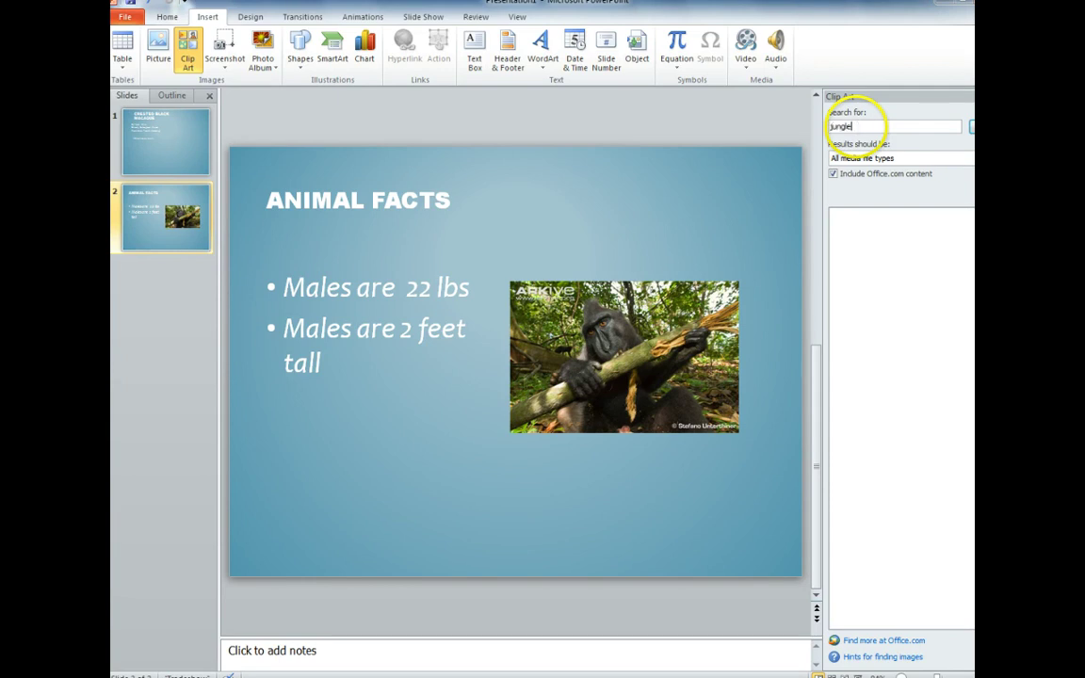
{"action": "key", "text": "Return"}
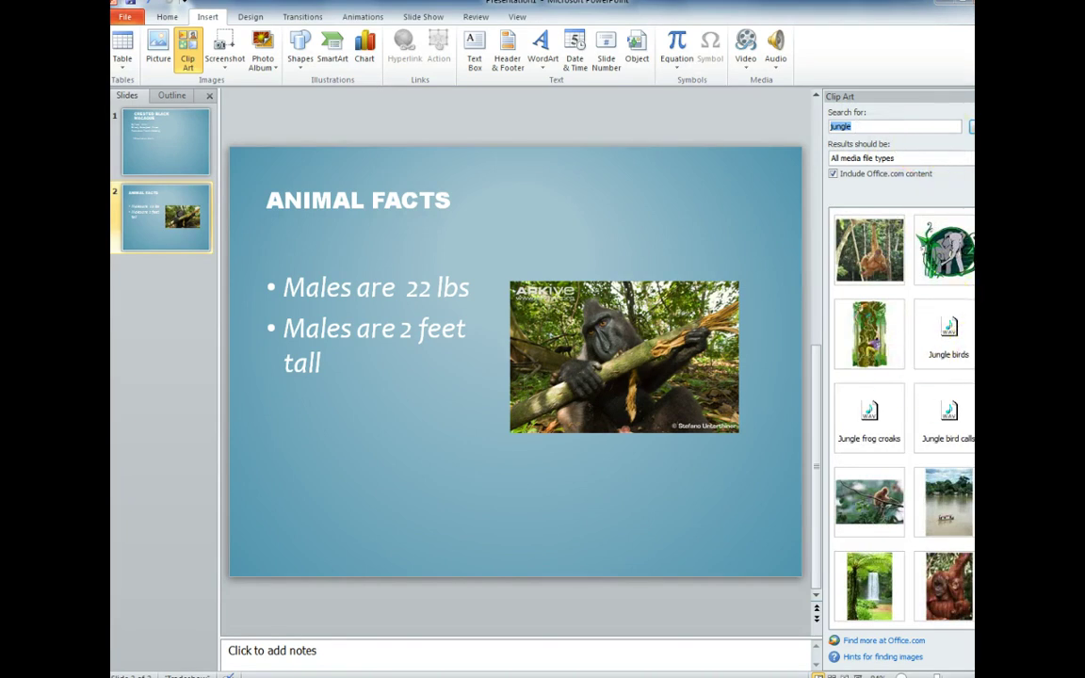
{"action": "scroll", "coordinate": [904, 414], "scroll_direction": "down", "scroll_amount": 3}
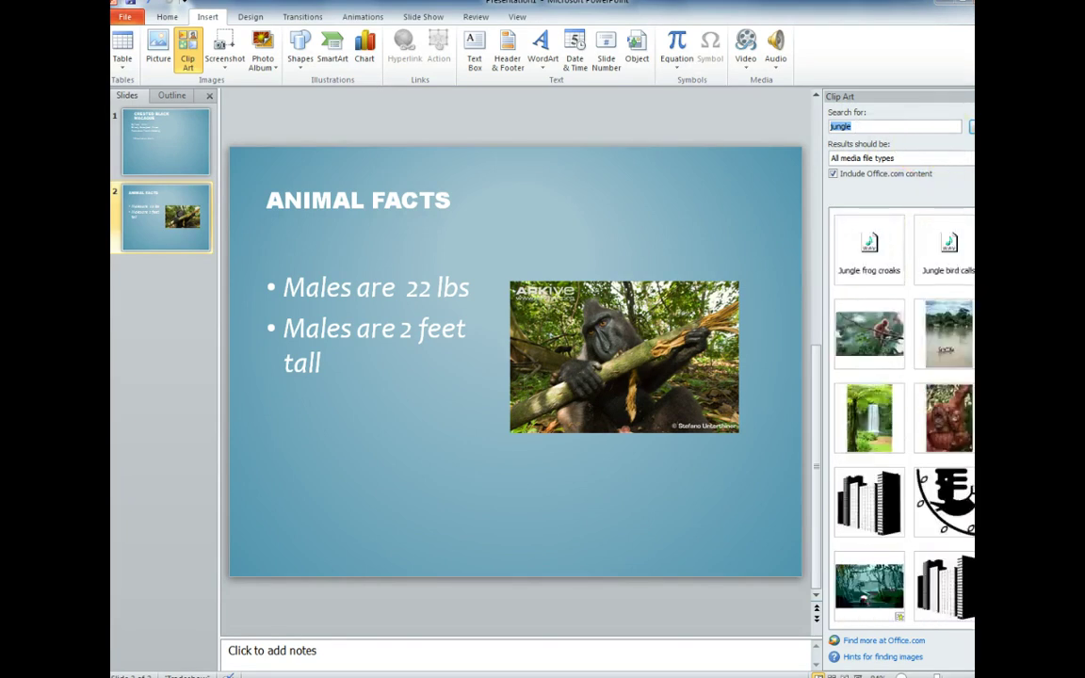
{"action": "scroll", "coordinate": [902, 414], "scroll_direction": "down", "scroll_amount": 1}
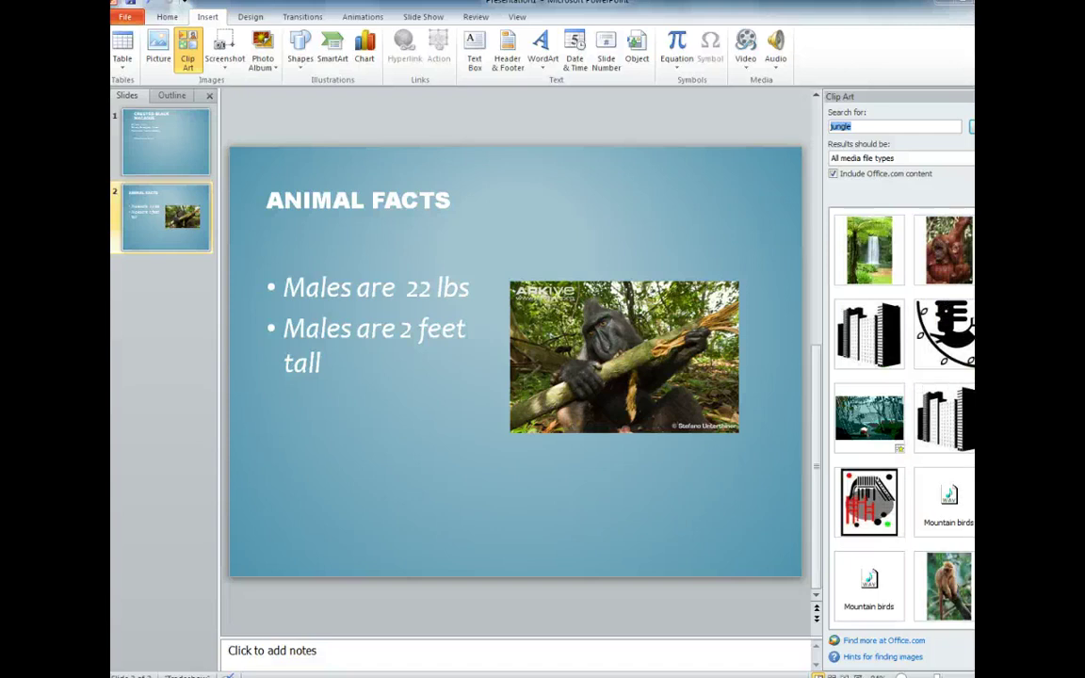
{"action": "scroll", "coordinate": [902, 414], "scroll_direction": "down", "scroll_amount": 1}
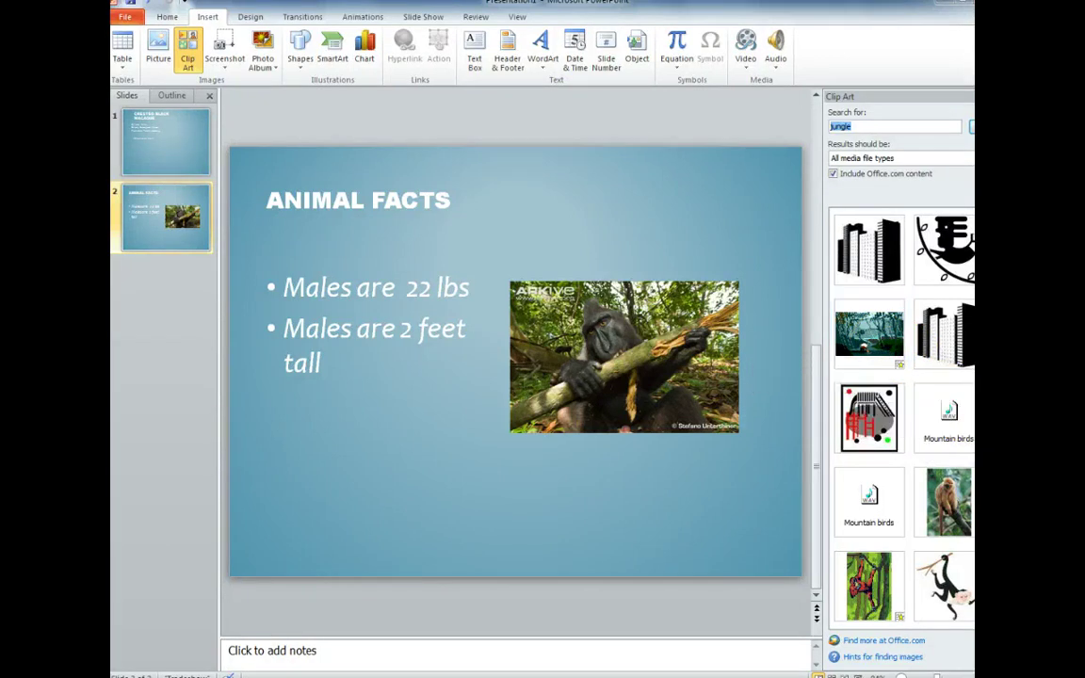
{"action": "scroll", "coordinate": [902, 415], "scroll_direction": "down", "scroll_amount": 1}
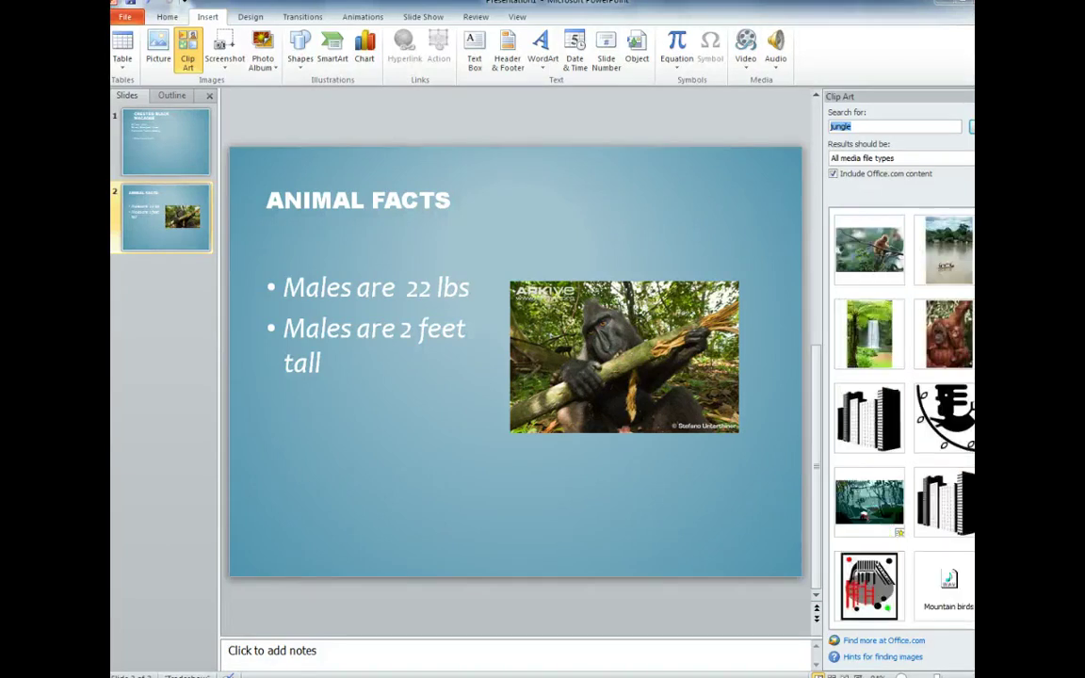
Insert the waterfall jungle clip, shrink it, and place it at the slide's lower left below the bullets
{"action": "left_click", "coordinate": [868, 335]}
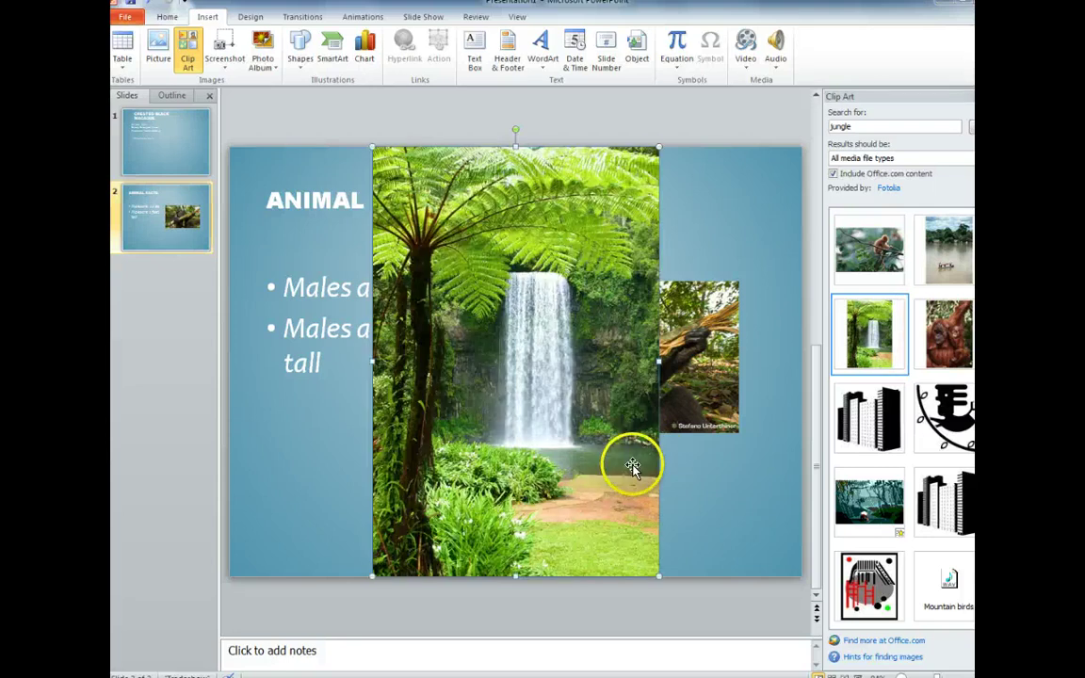
{"action": "left_click_drag", "start_coordinate": [564, 226], "coordinate": [463, 403]}
{"action": "left_click_drag", "start_coordinate": [404, 478], "coordinate": [351, 486]}
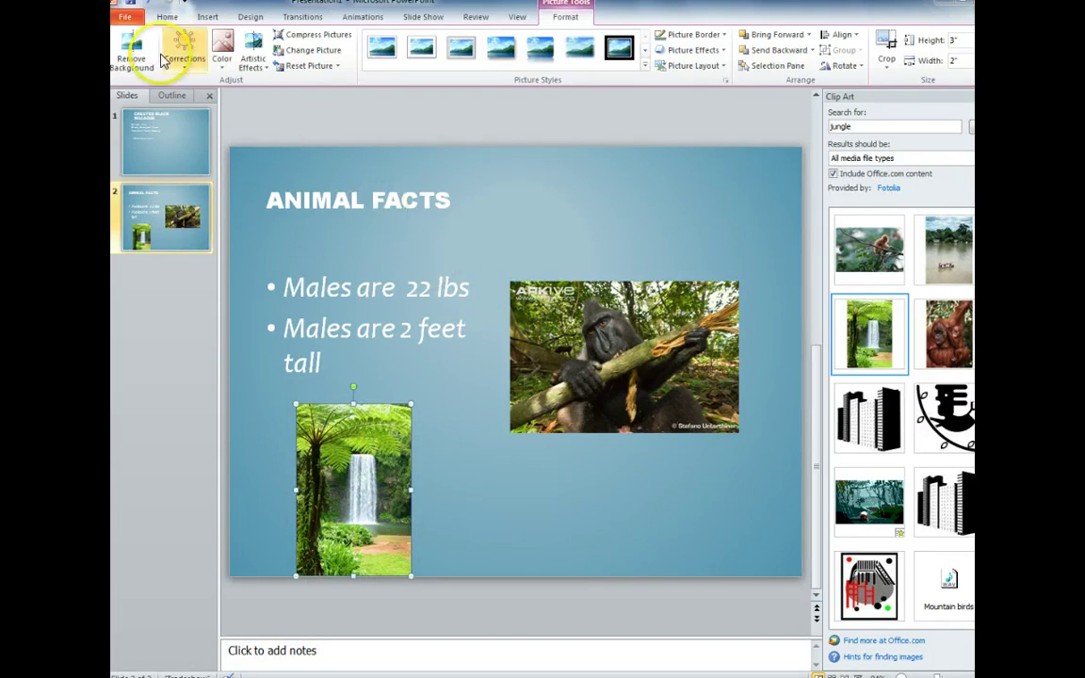
{"action": "left_click", "coordinate": [169, 18]}
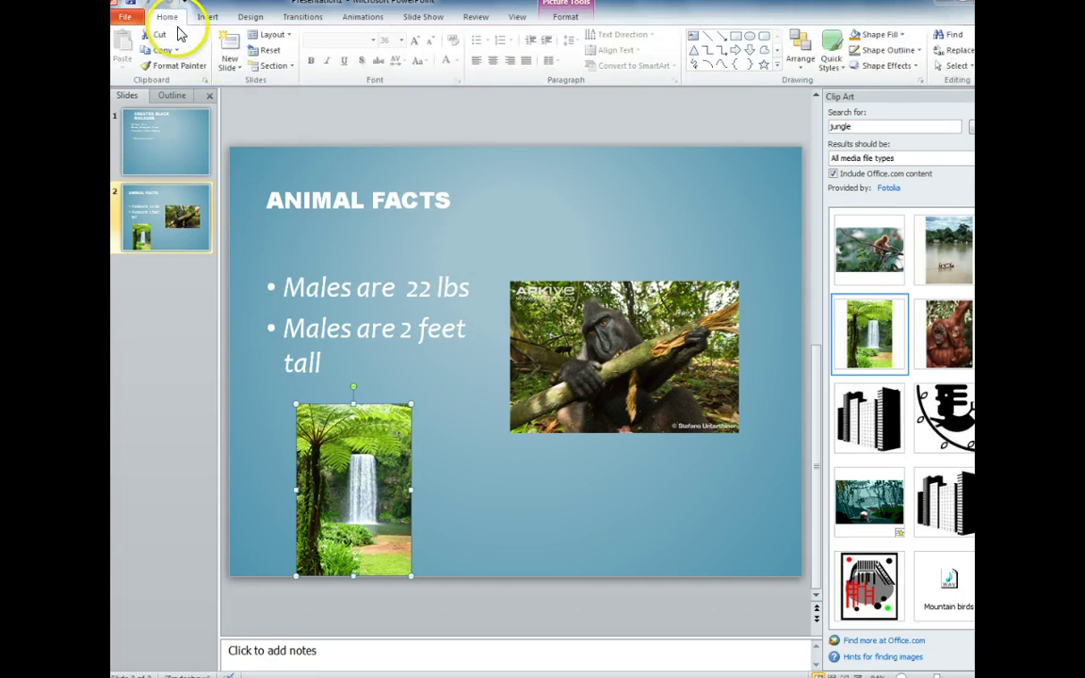
Add a third slide with the Two Content layout and place the cursor in its title
{"action": "left_click", "coordinate": [231, 66]}
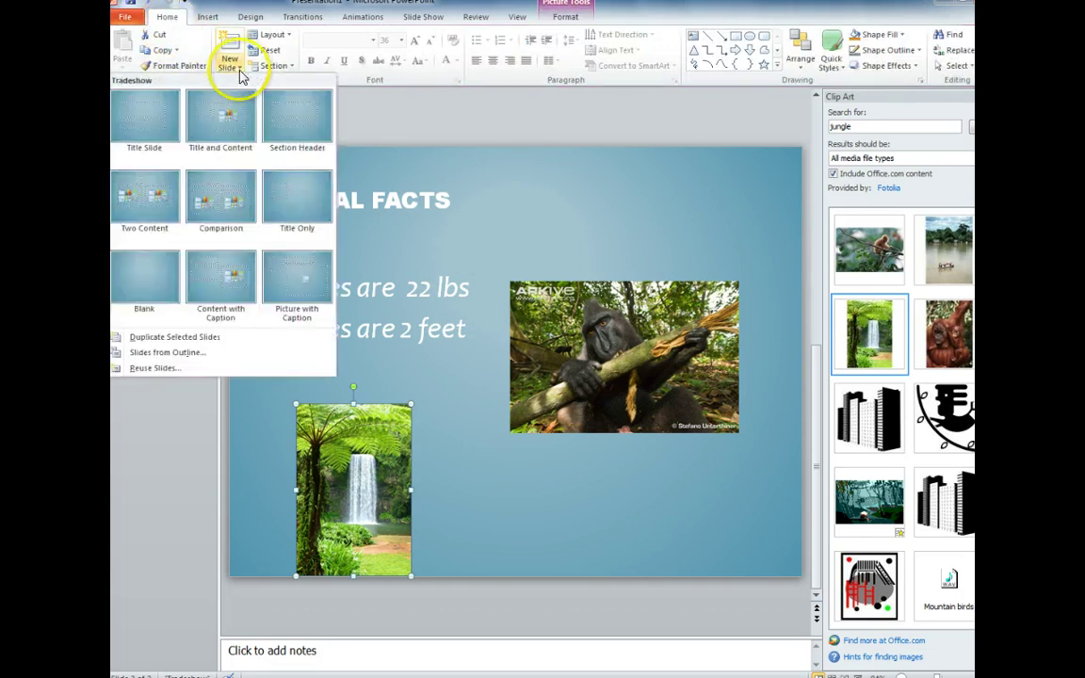
{"action": "left_click", "coordinate": [165, 192]}
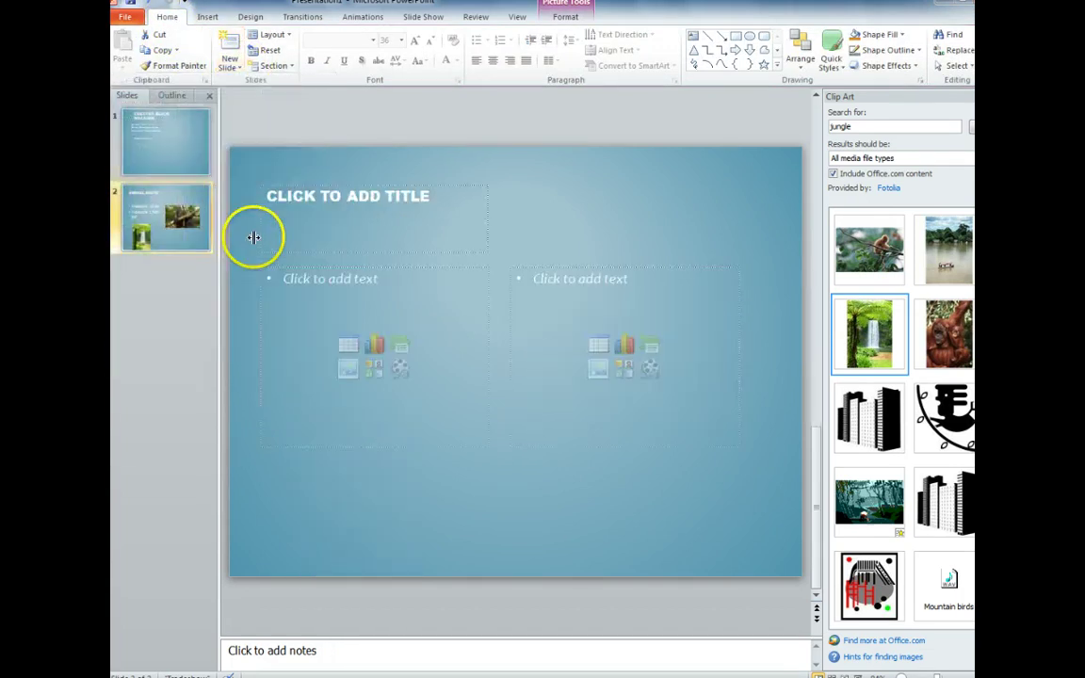
{"action": "left_click", "coordinate": [420, 203]}
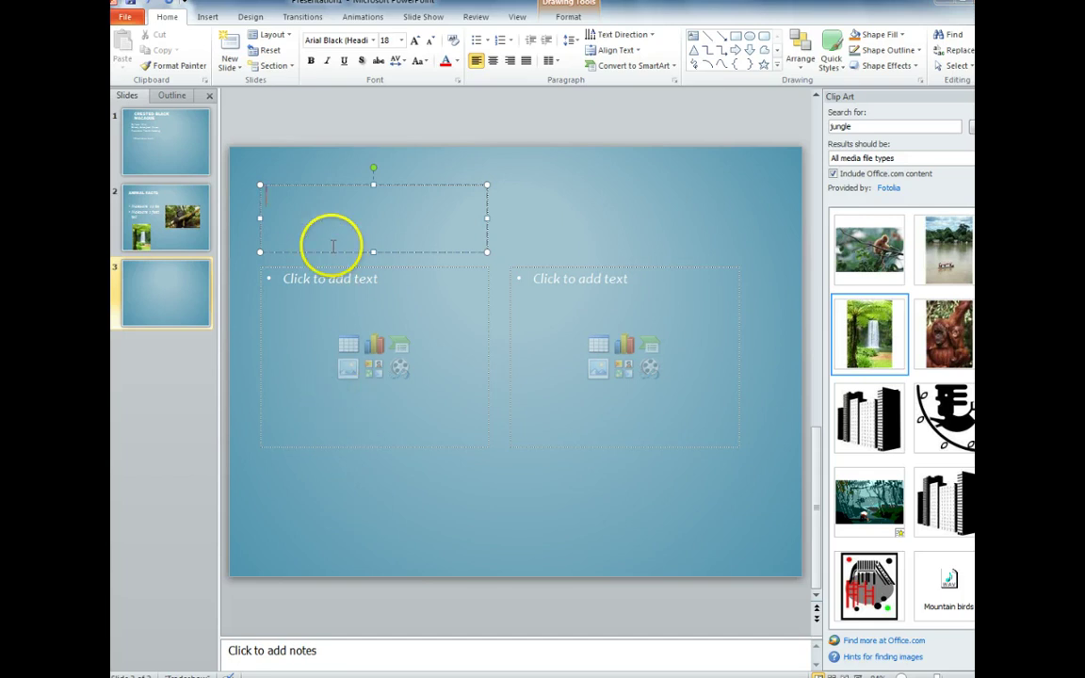
Save the presentation in the user folder as '3' followed by the author's full name
{"action": "left_click", "coordinate": [132, 19]}
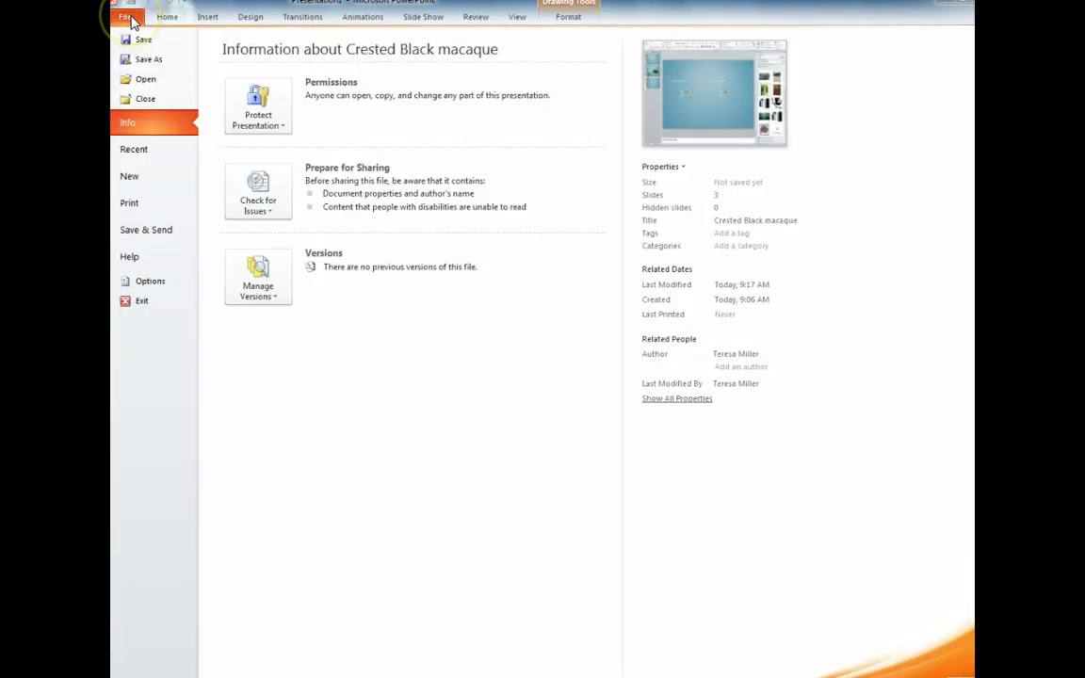
{"action": "left_click", "coordinate": [146, 60]}
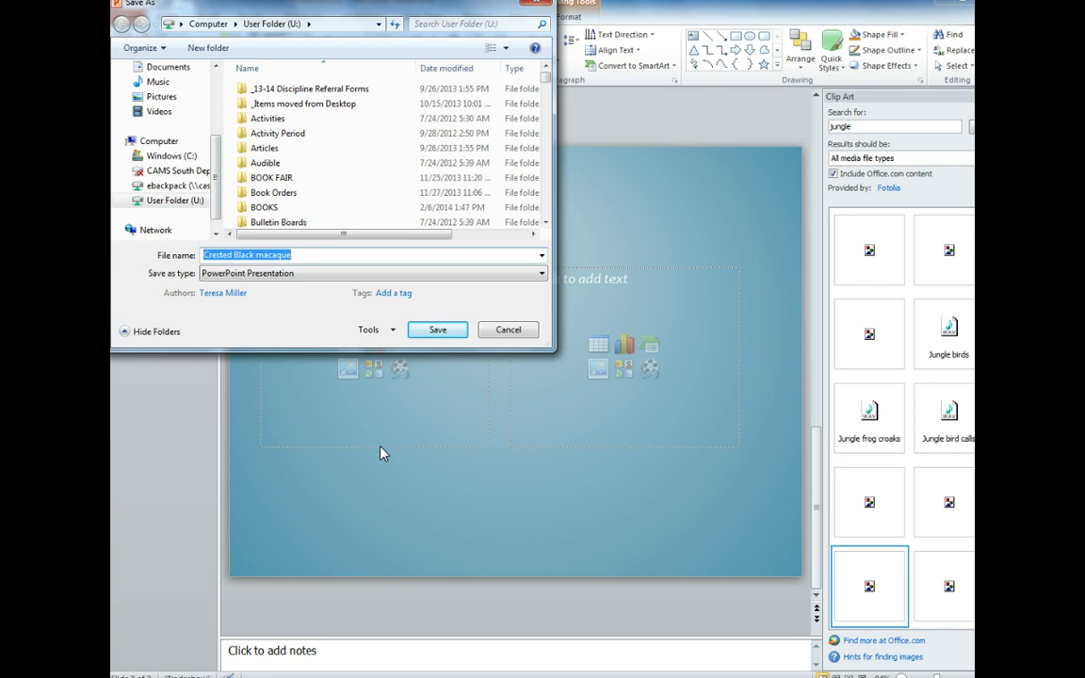
{"action": "type", "text": "3"}
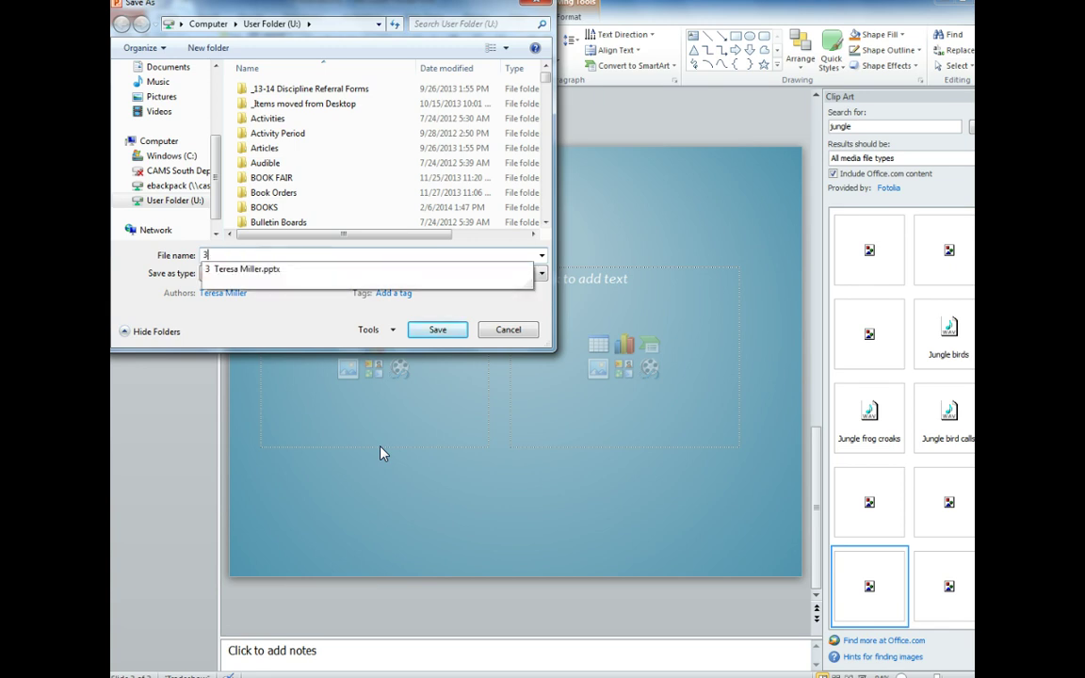
{"action": "type", "text": " Teresa Miller"}
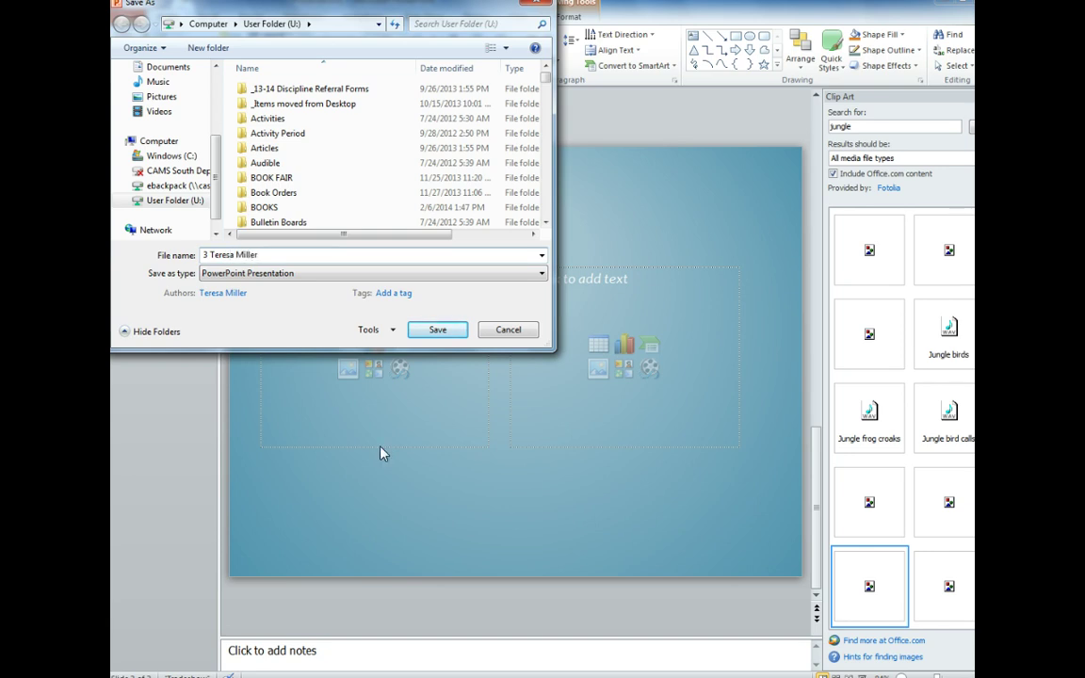
{"action": "left_click", "coordinate": [426, 334]}
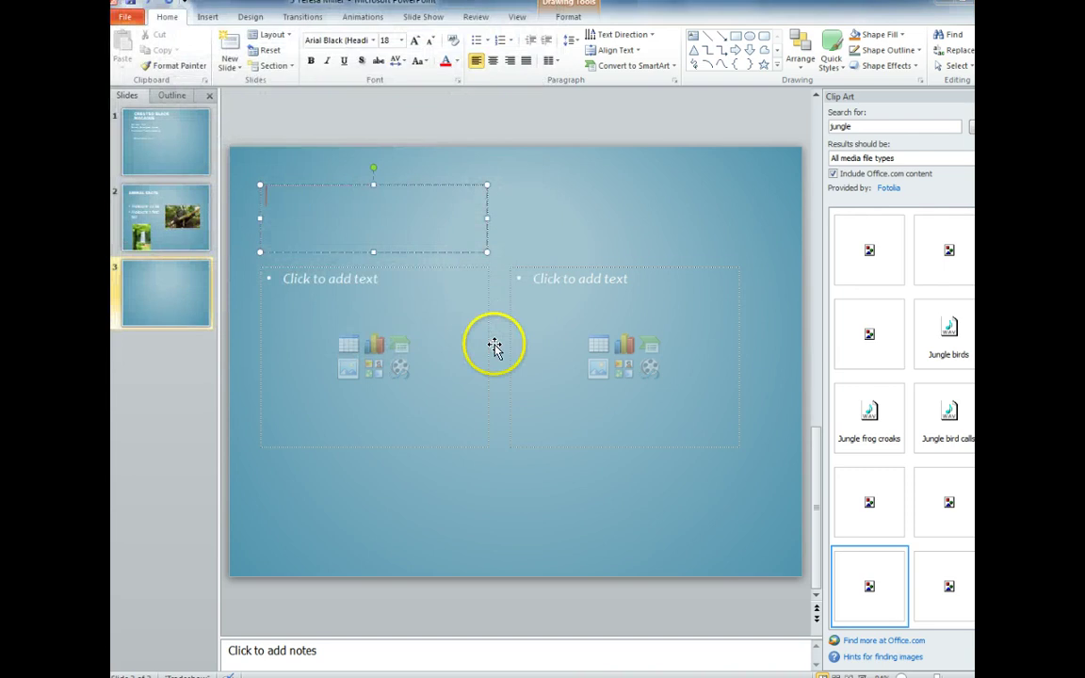